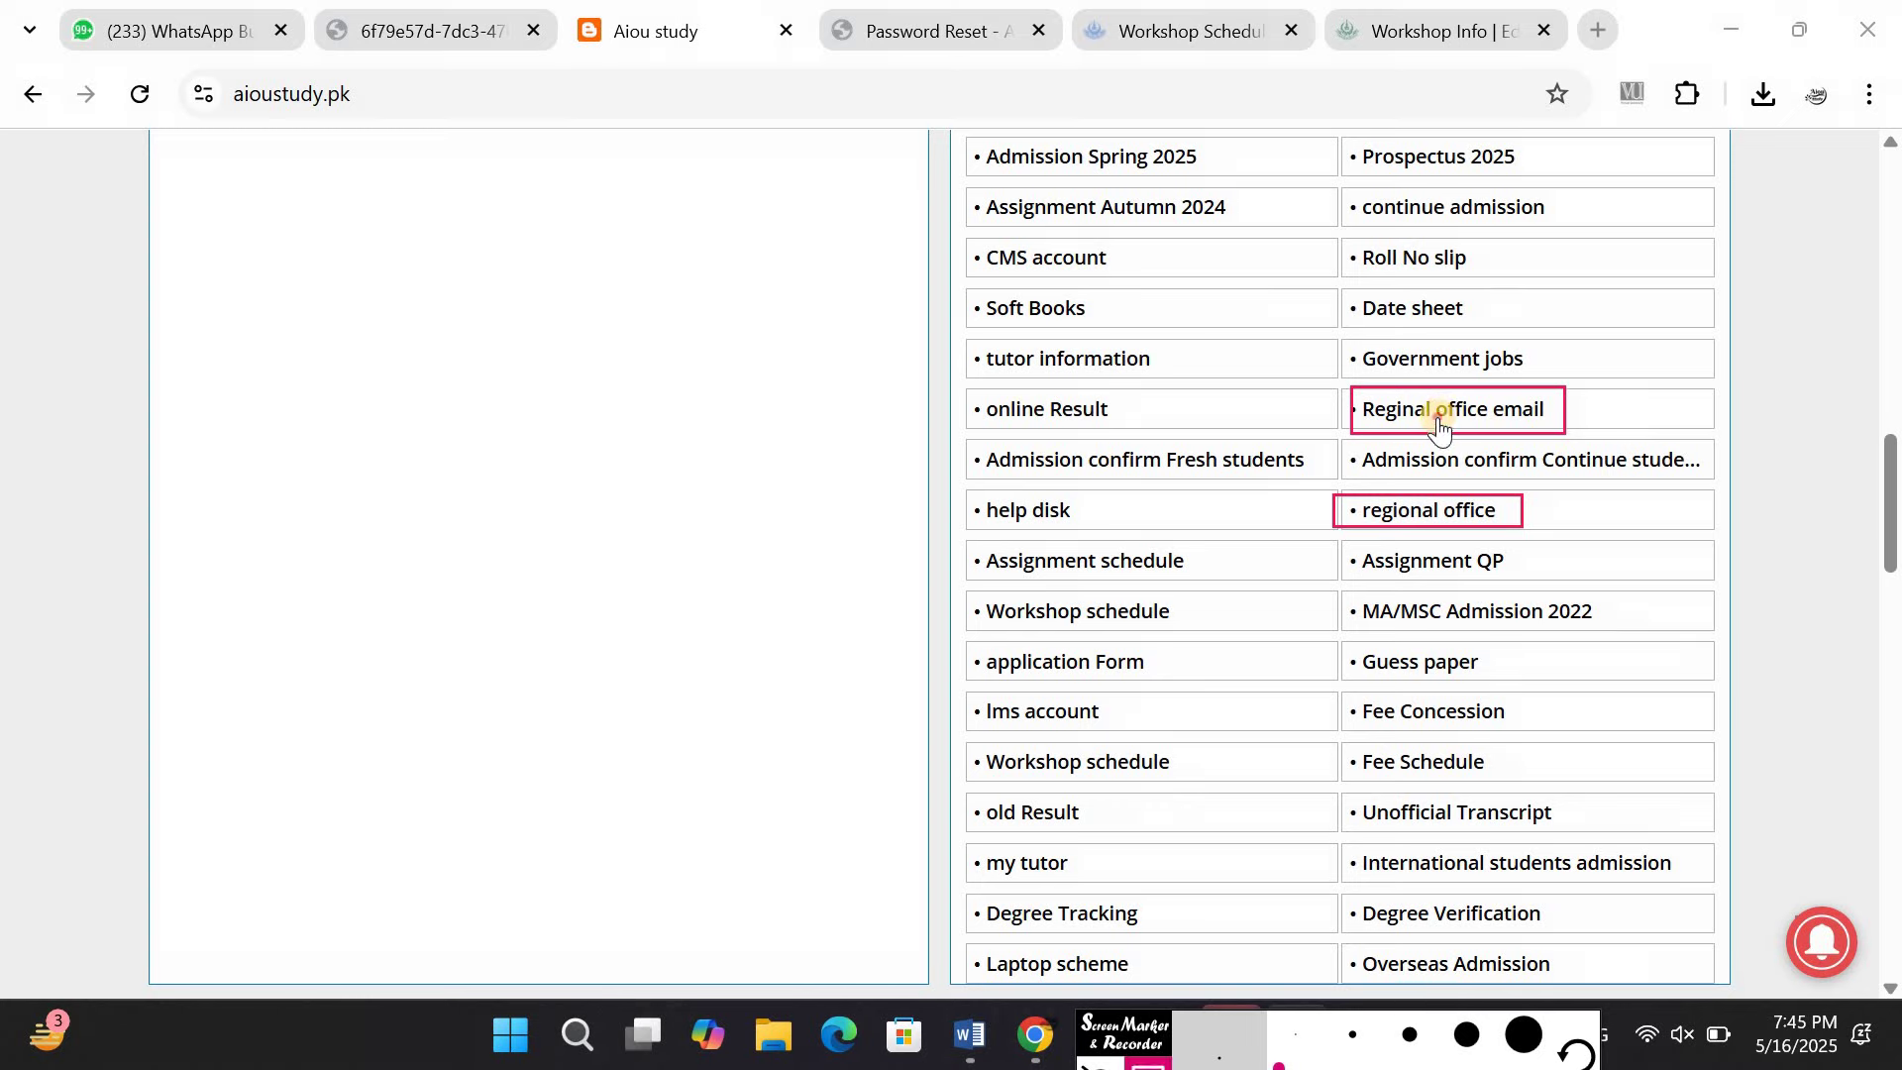
Open the Reginal office email page and examine the list of LMS e-mail contacts for the Punjab regional offices
click(1481, 414)
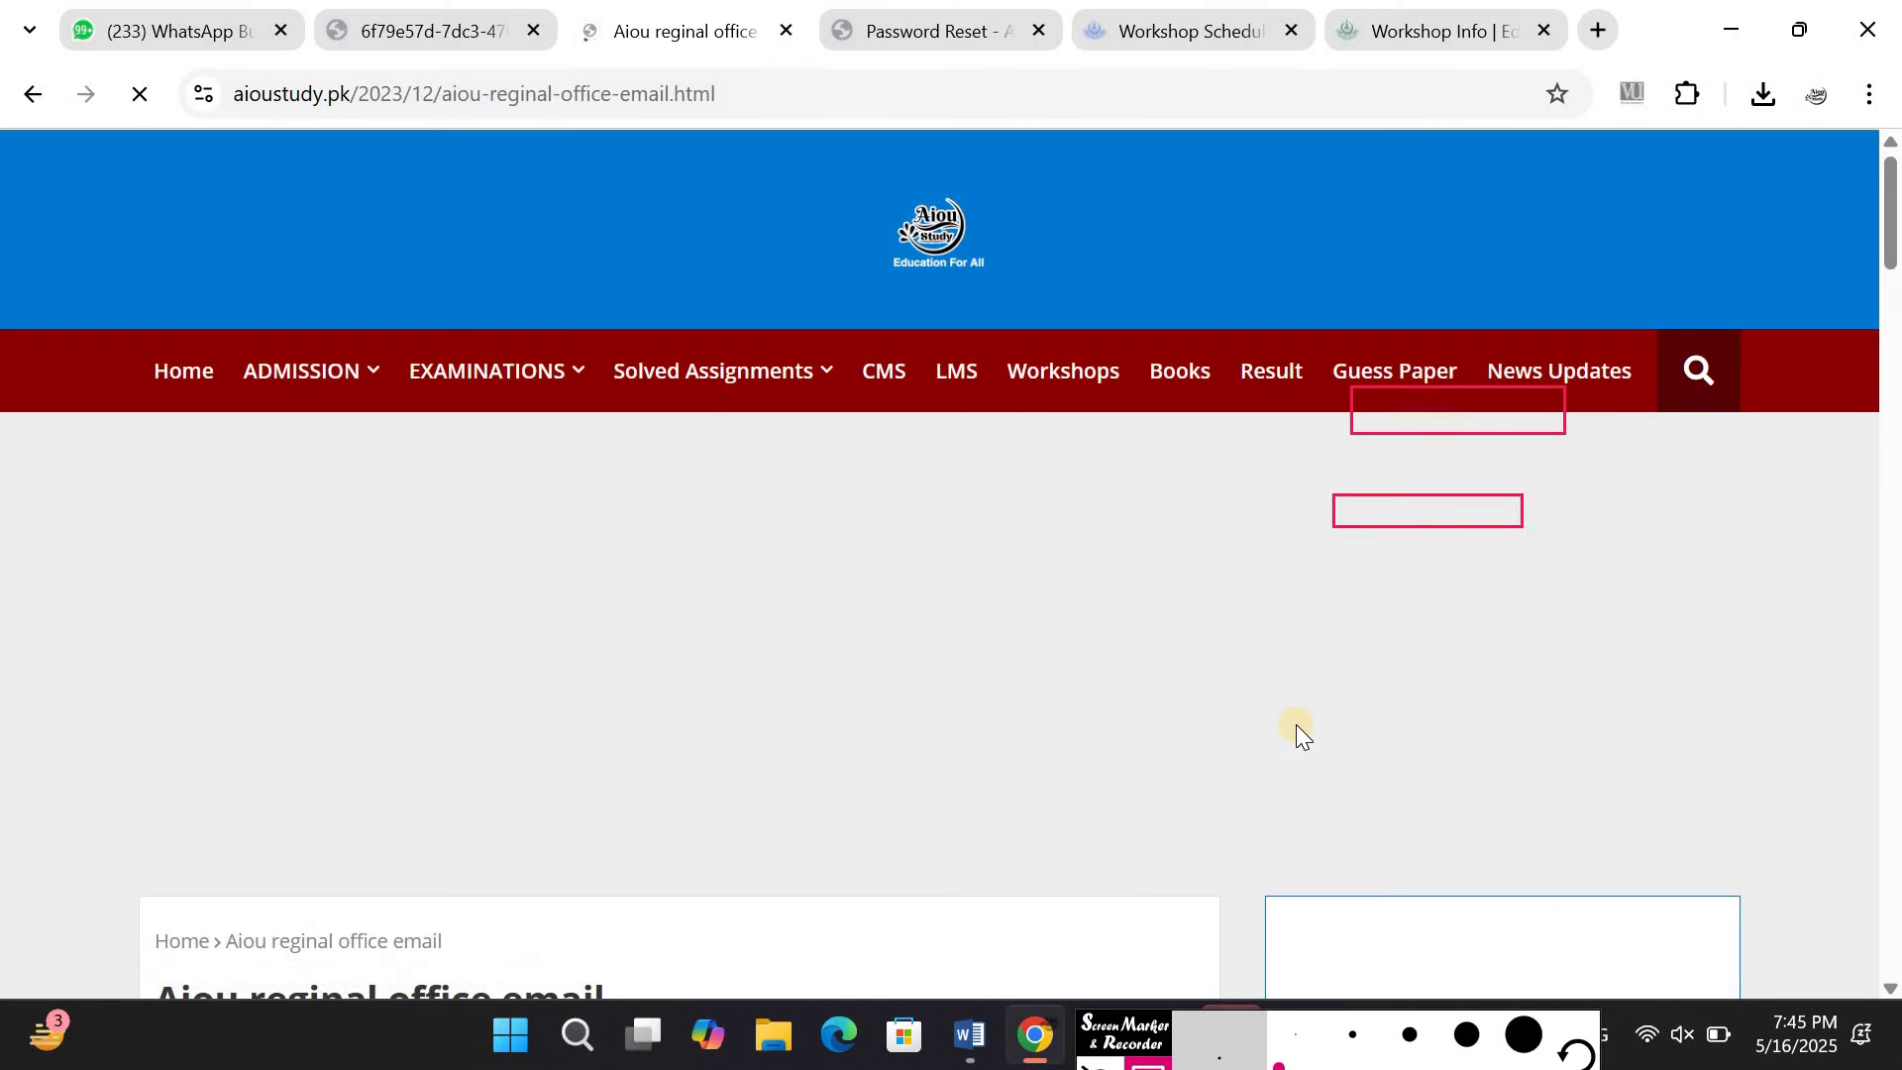
drag(1893, 203, 1894, 337)
scroll(581, 327, down, 1)
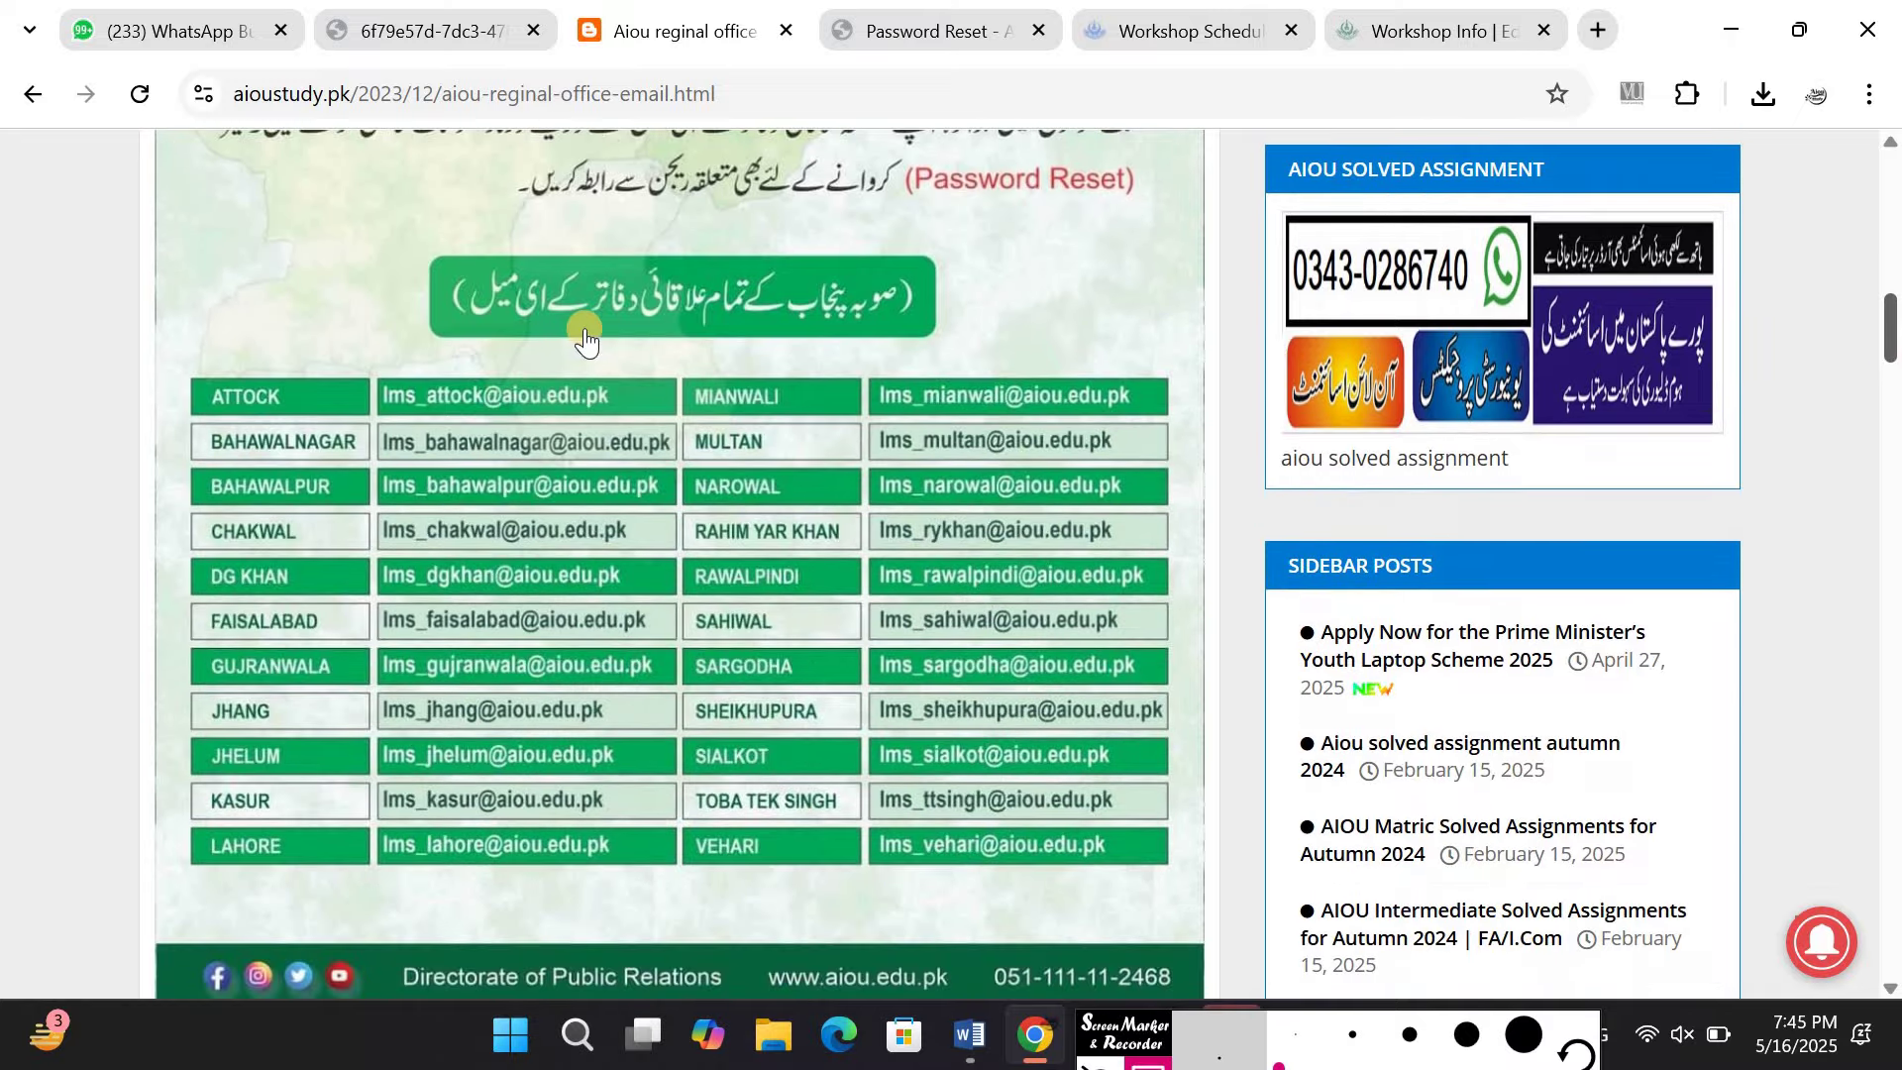
scroll(1897, 322, up, 10)
scroll(1897, 322, down, 5)
scroll(1896, 322, down, 4)
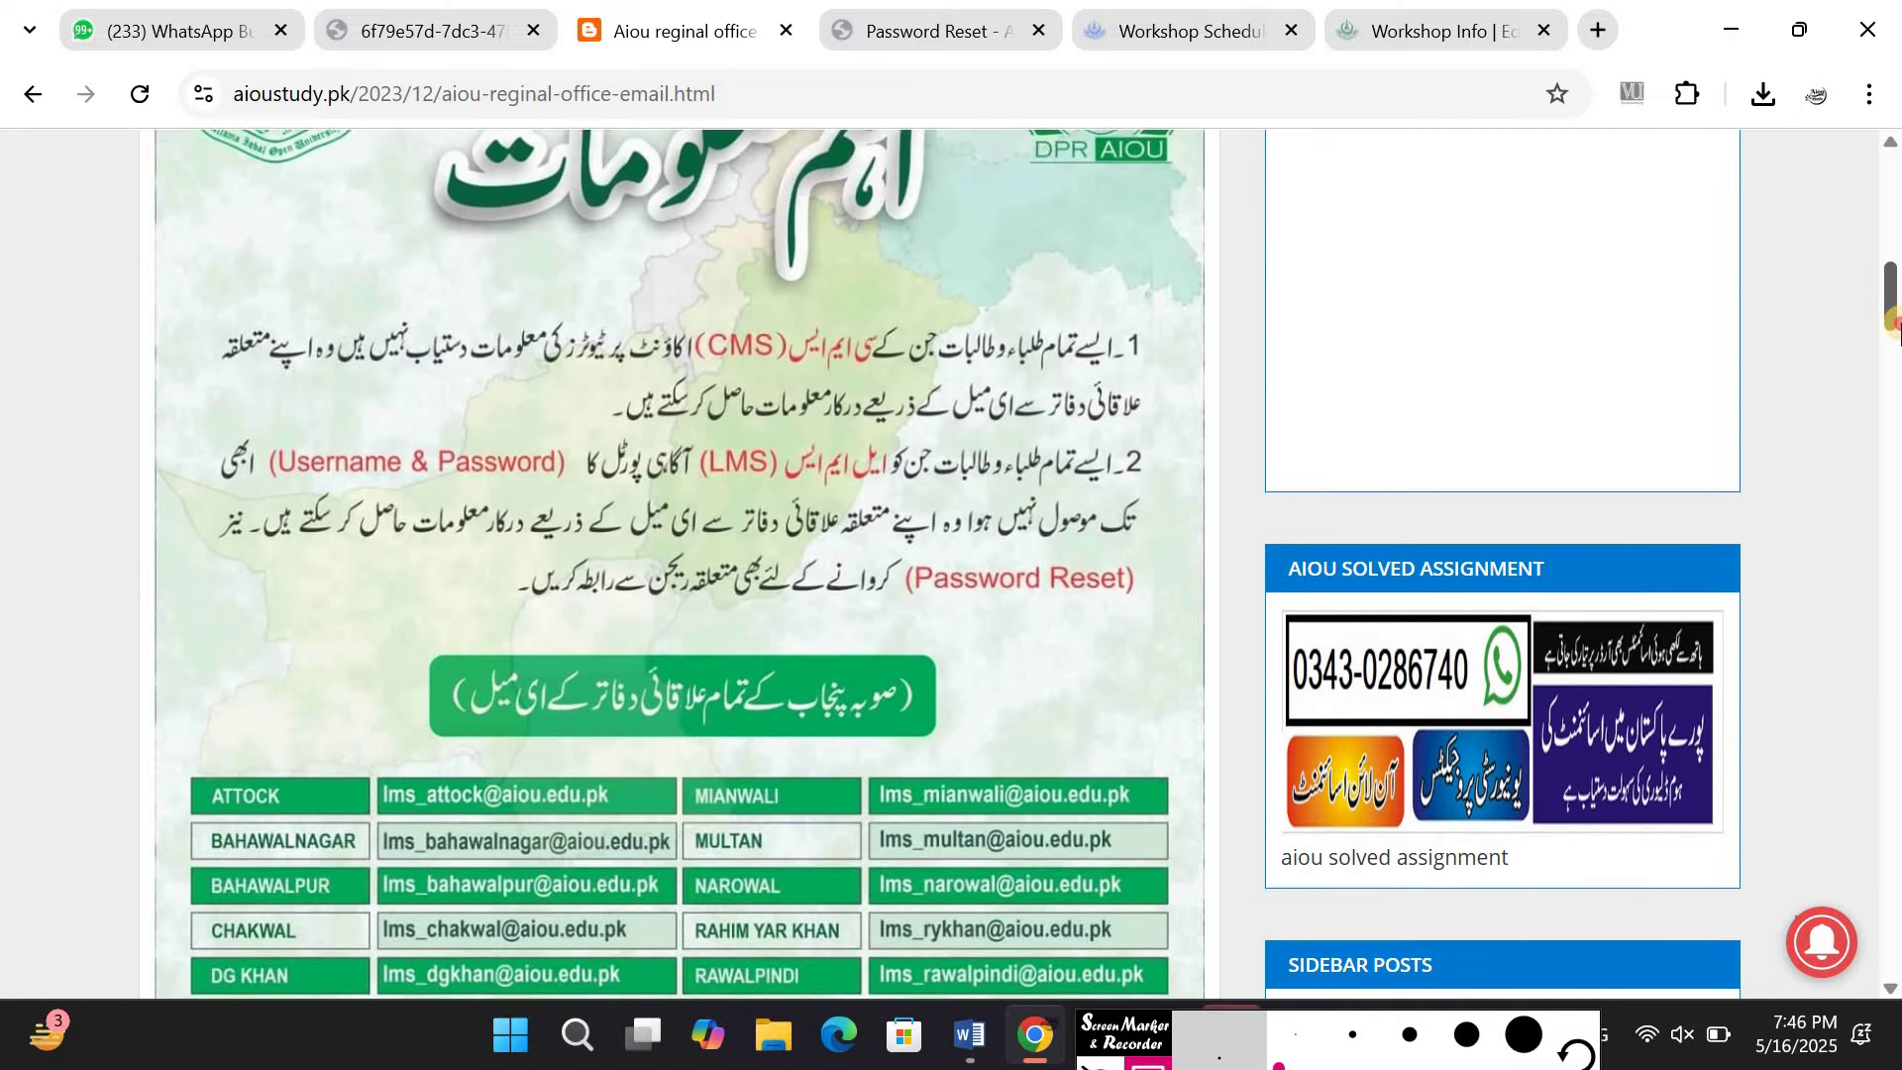
scroll(1896, 354, down, 4)
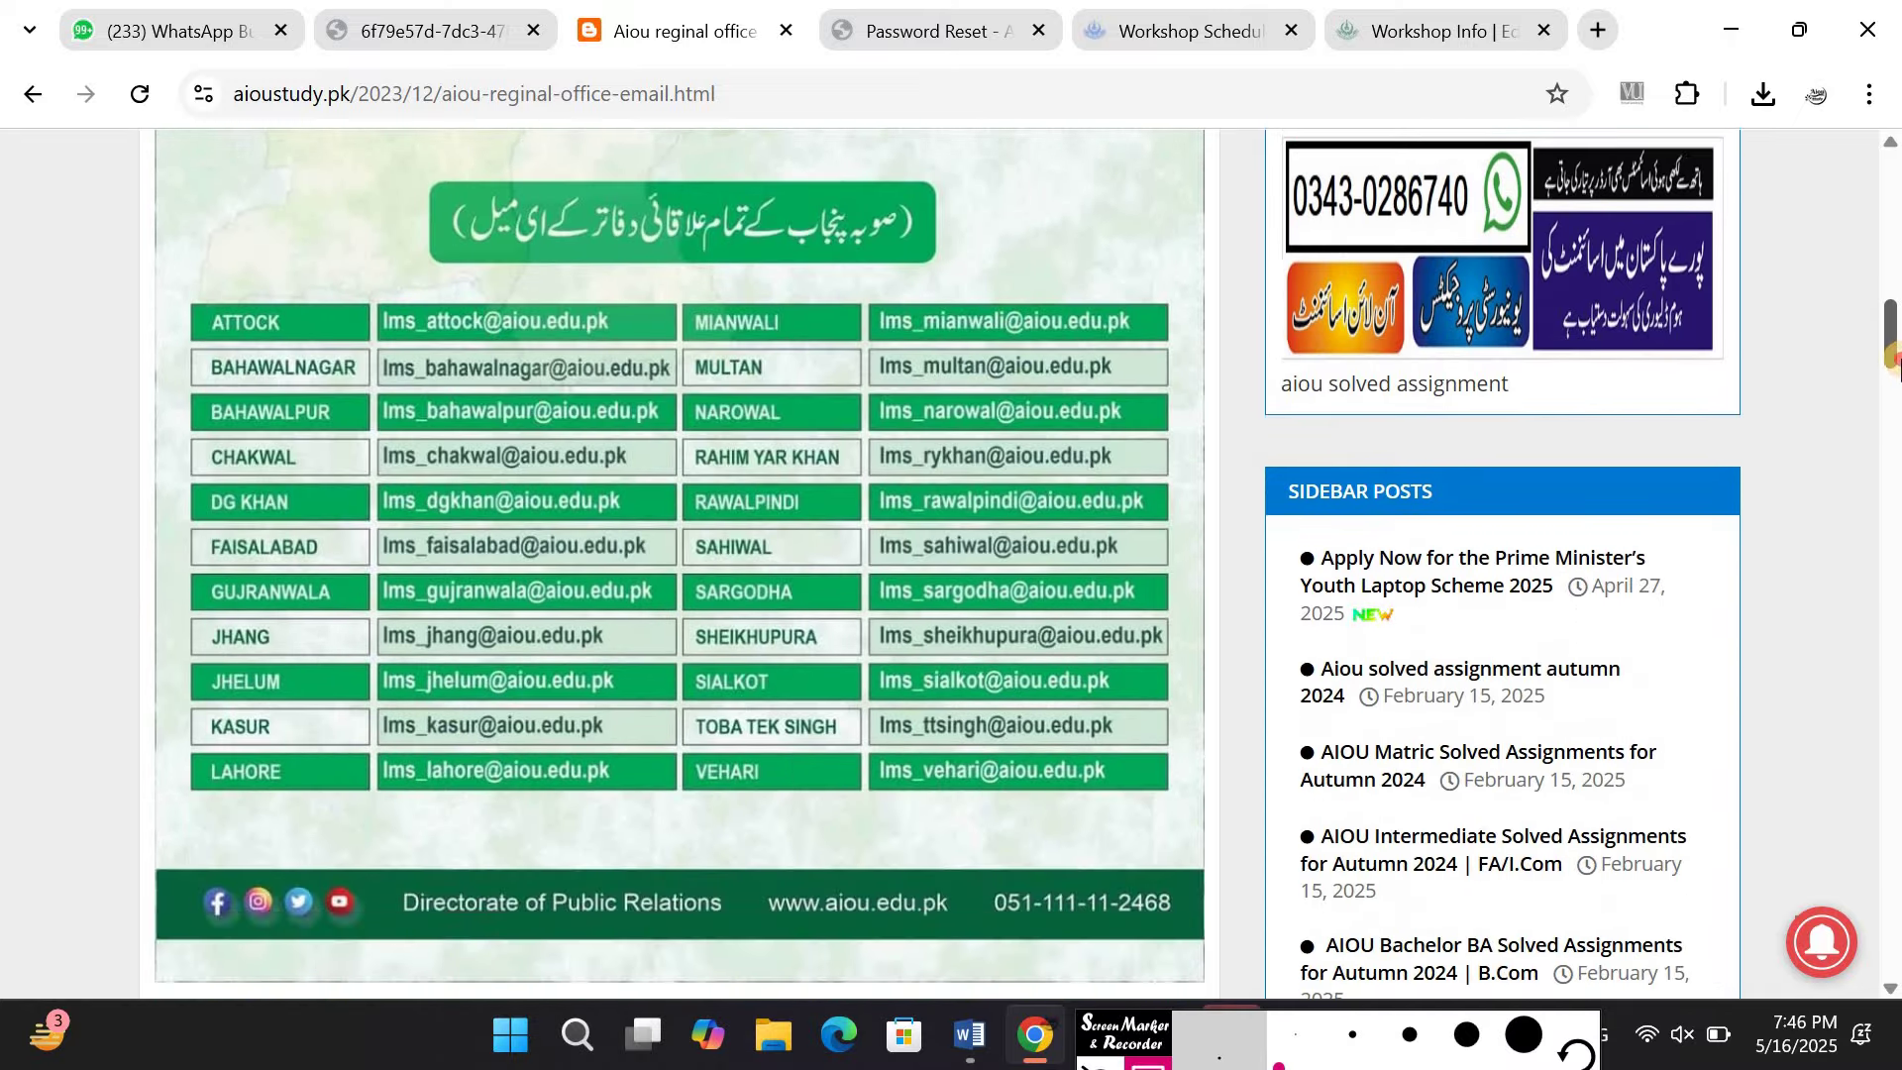
scroll(1895, 353, down, 1)
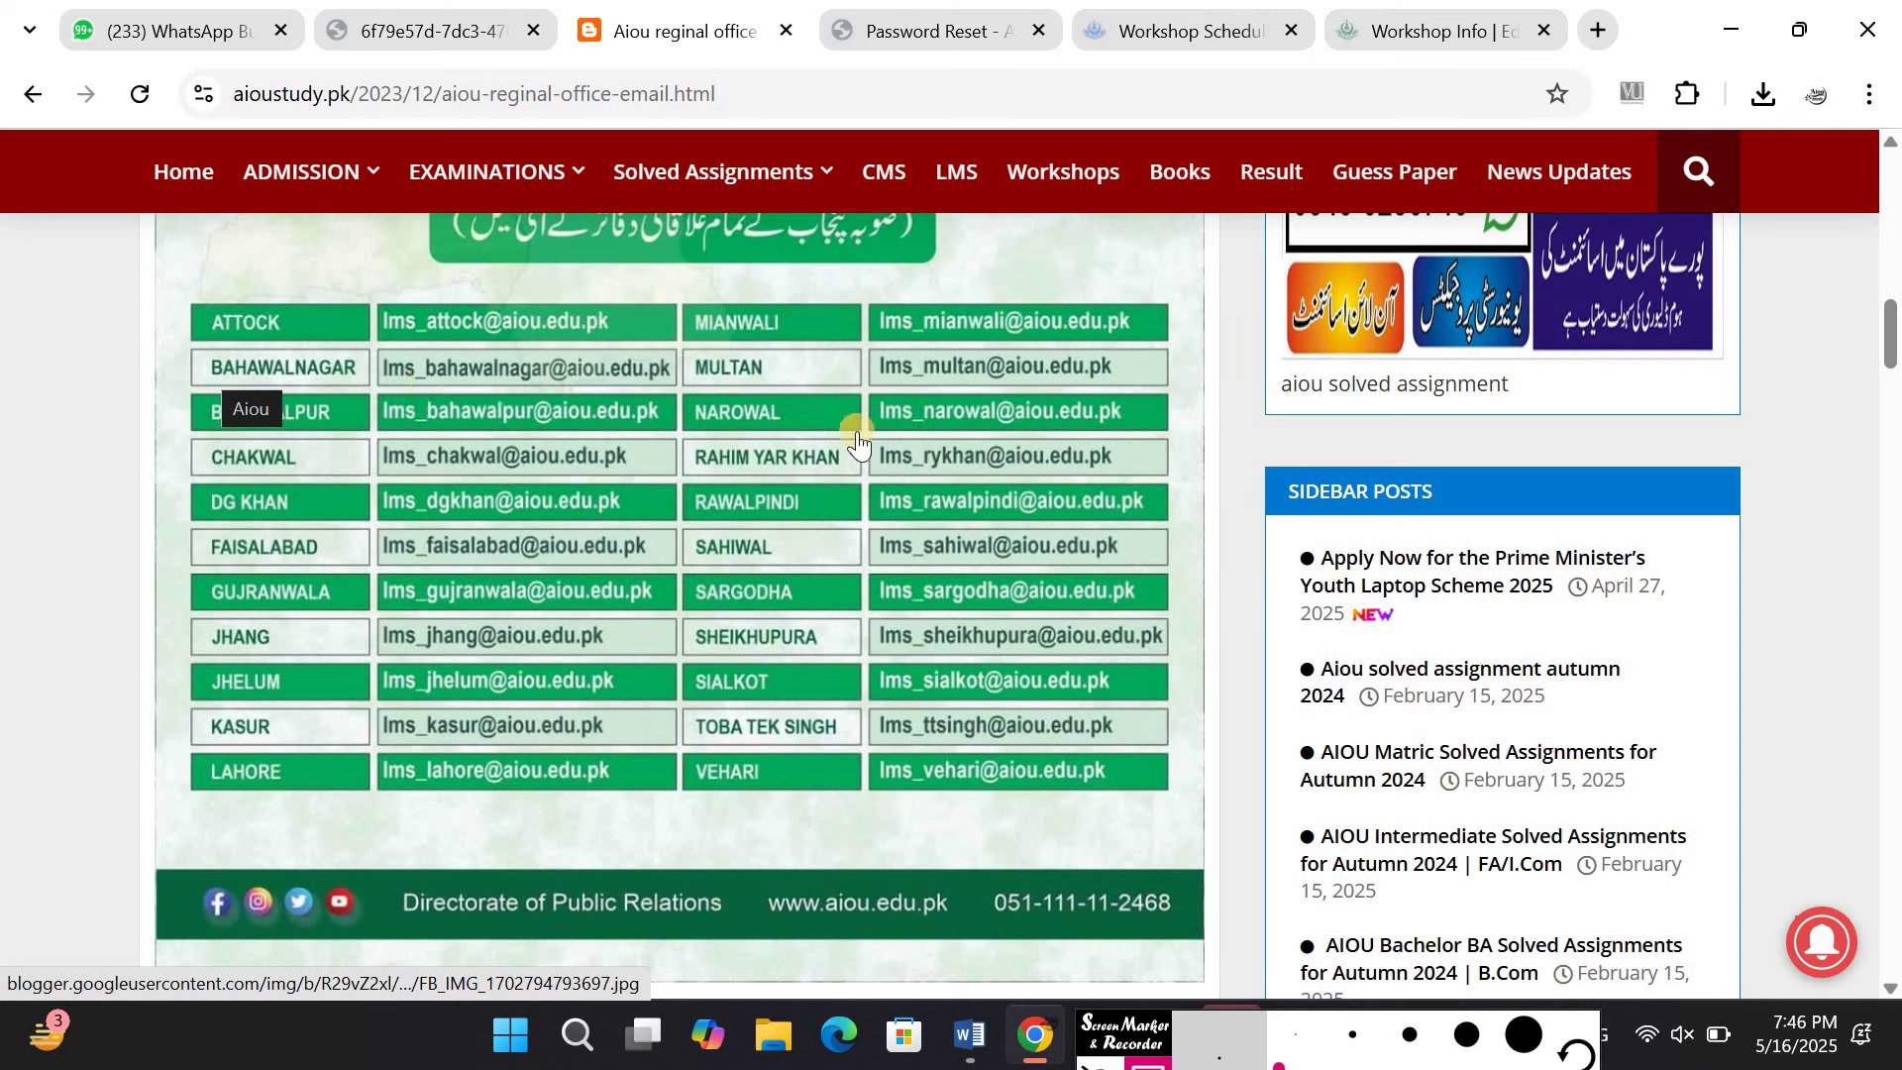
Review the Teams sign-in error image and the Workshop Details page, then return to the regional office e-mail list
click(450, 42)
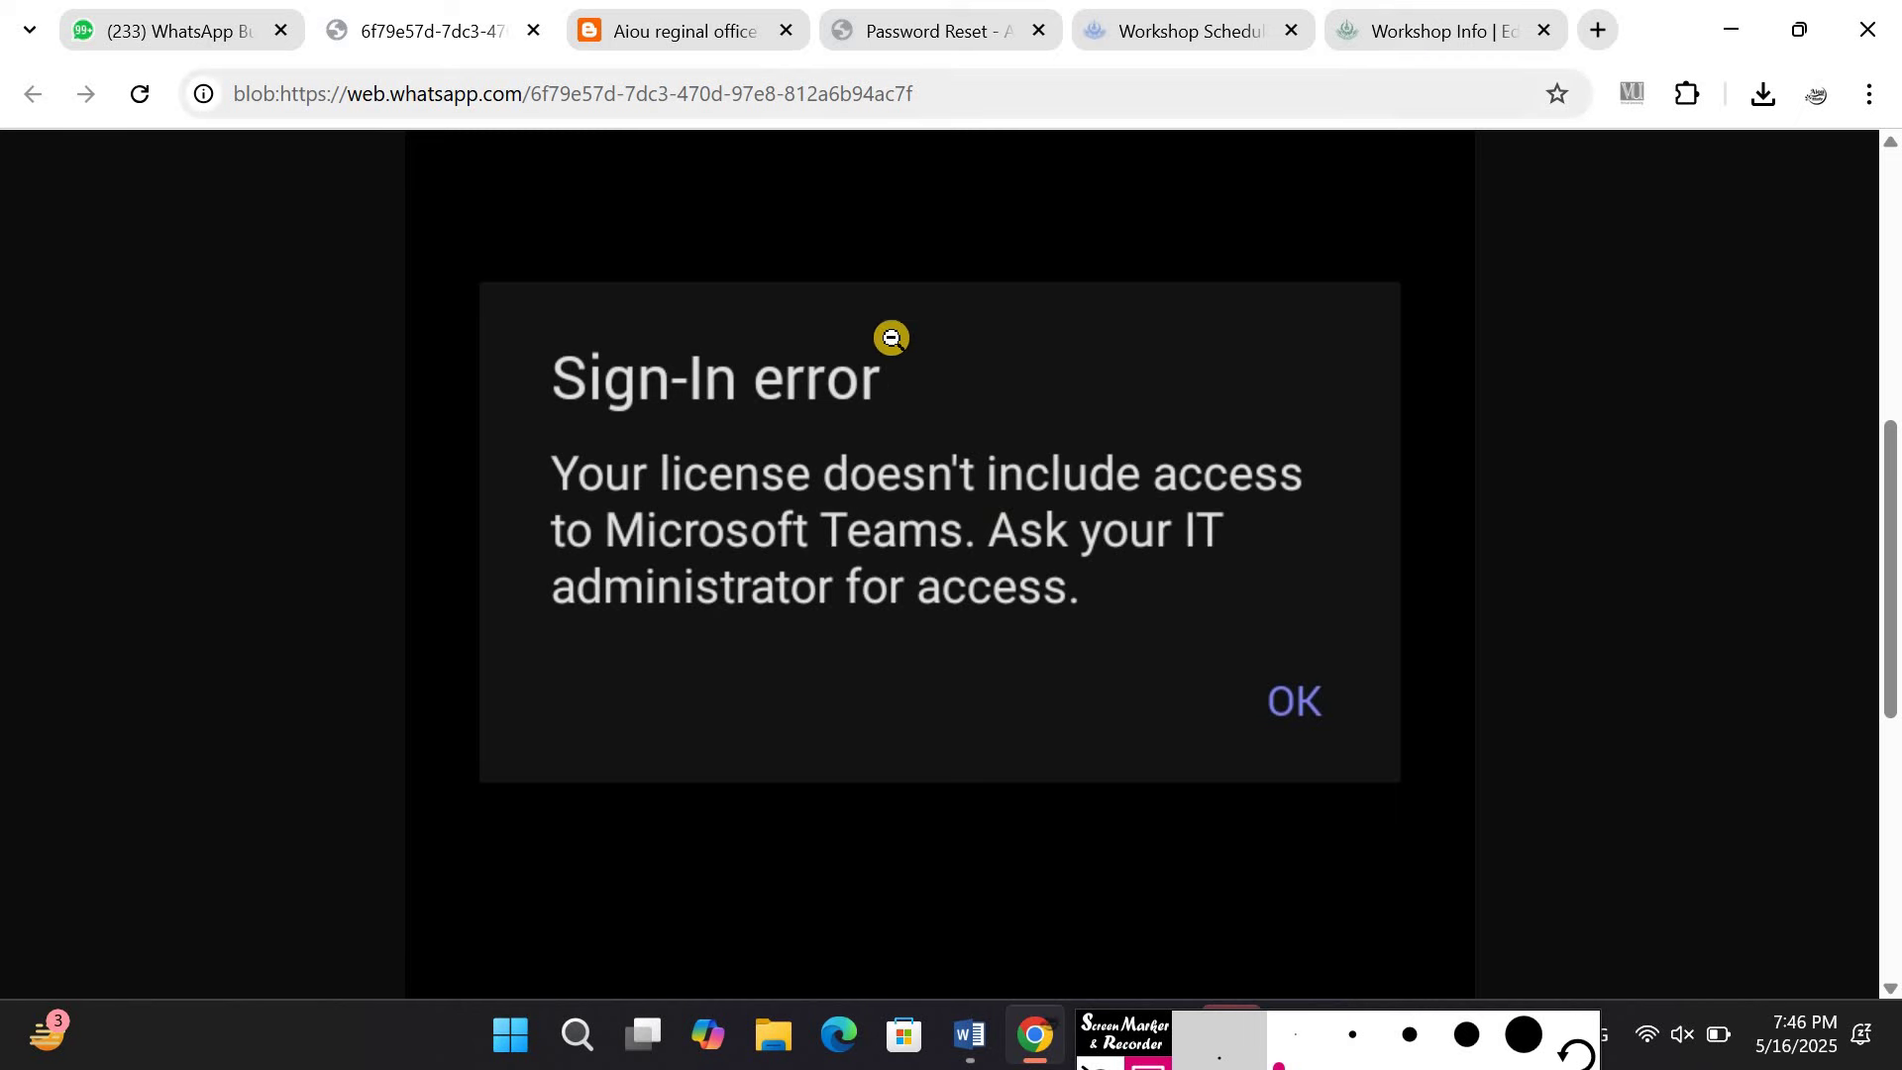
click(1435, 28)
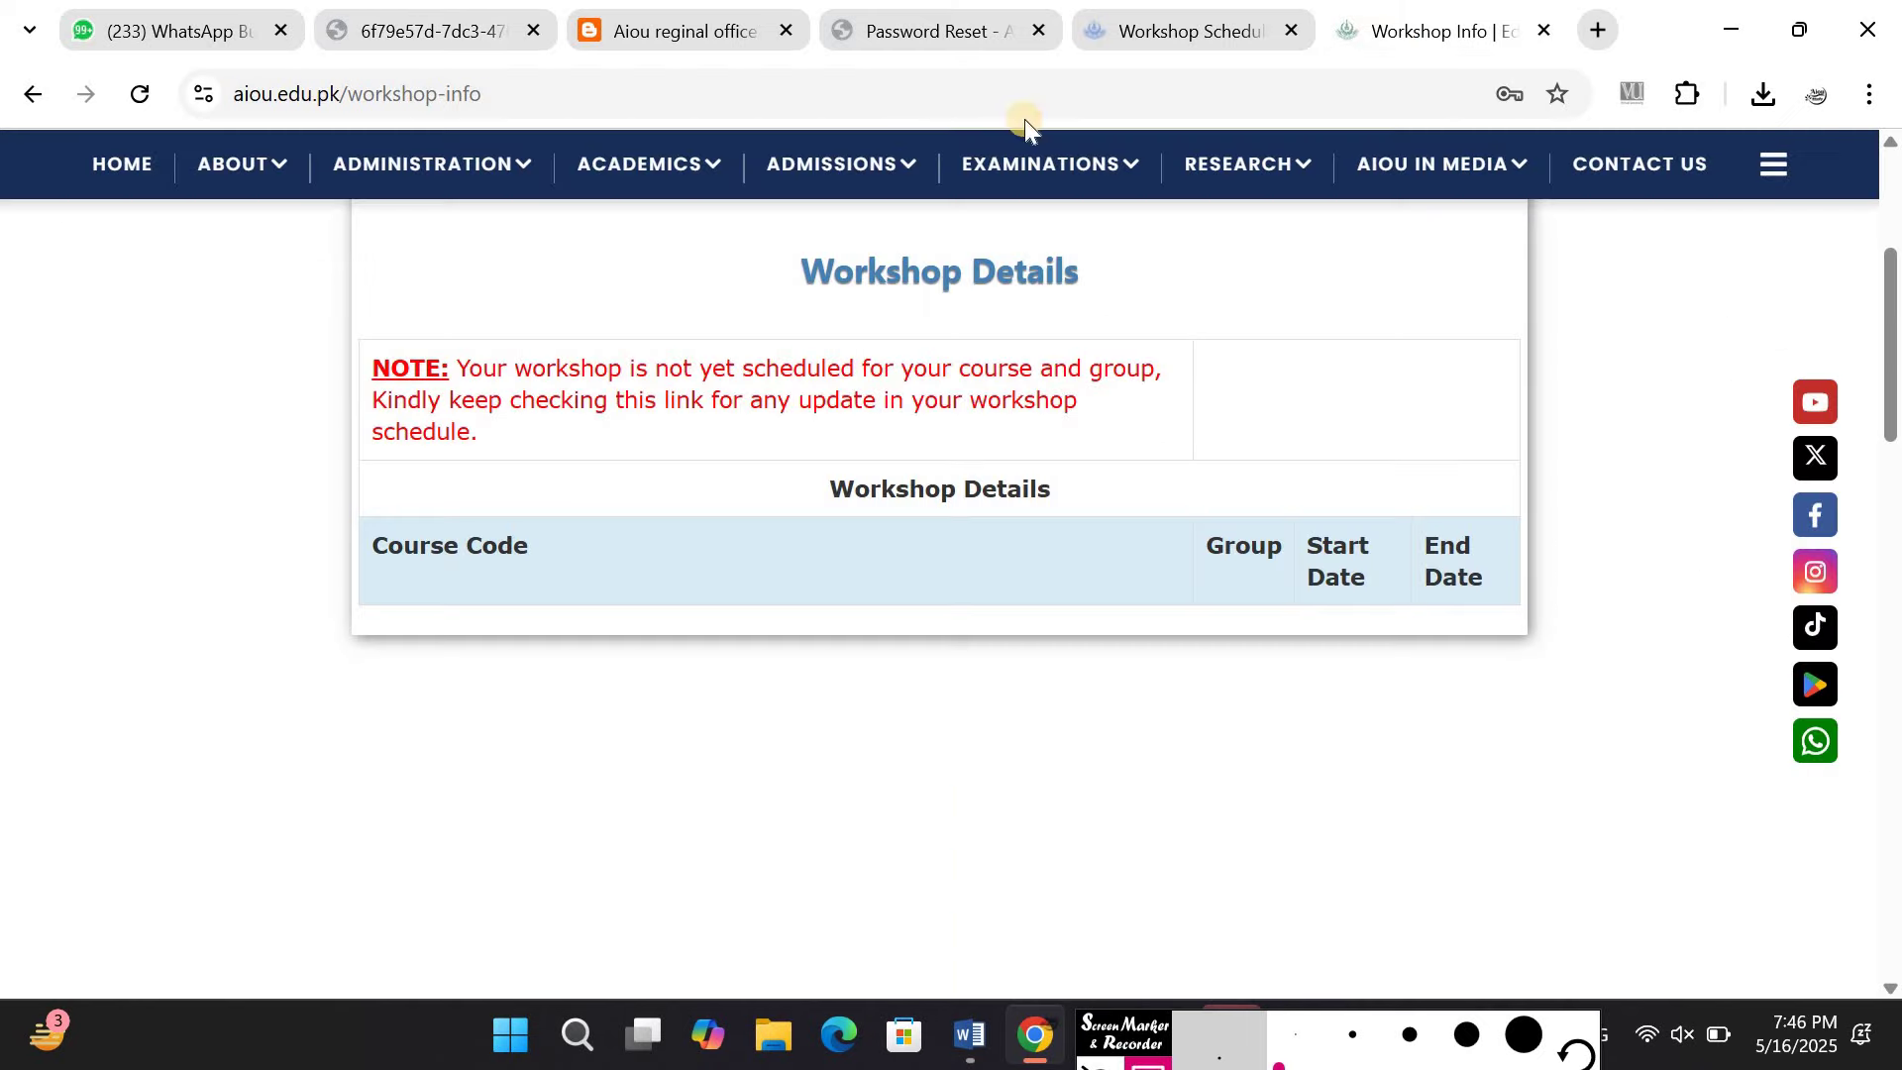
click(677, 20)
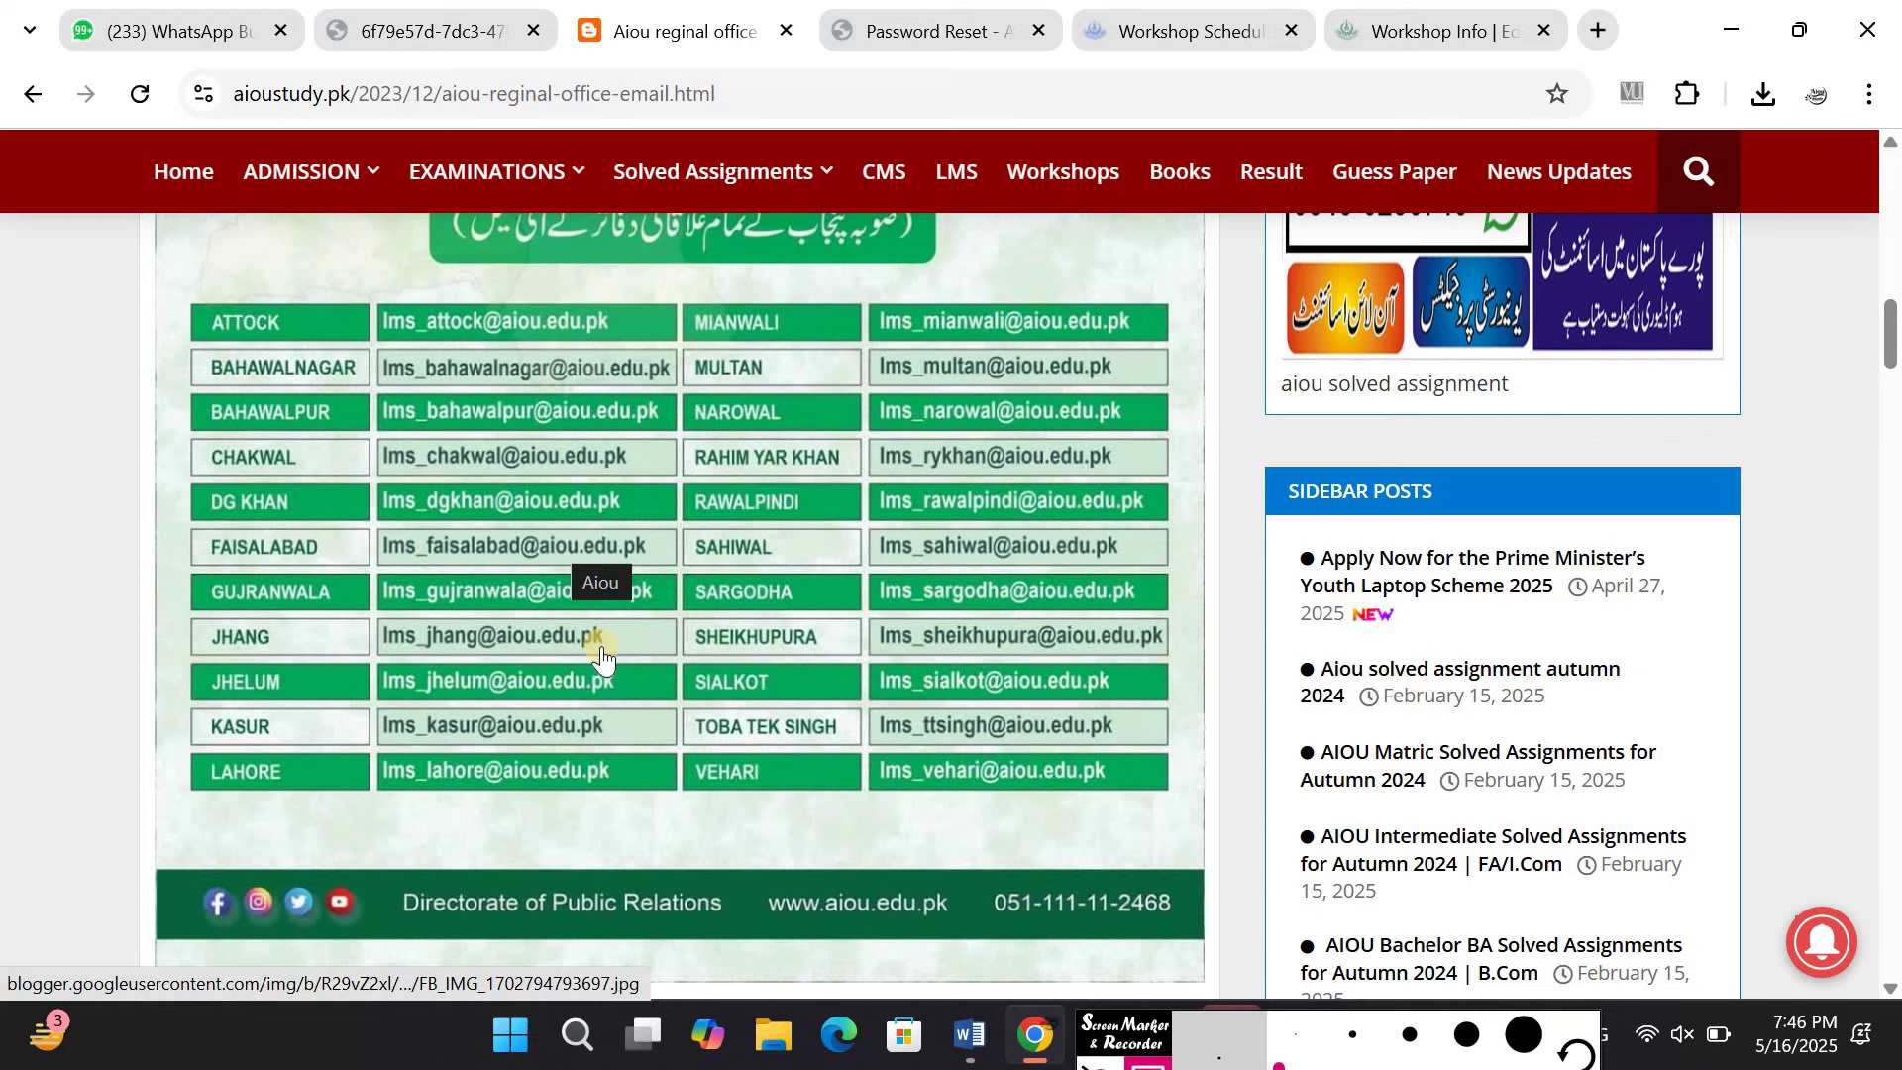
drag(1893, 335, 1783, 149)
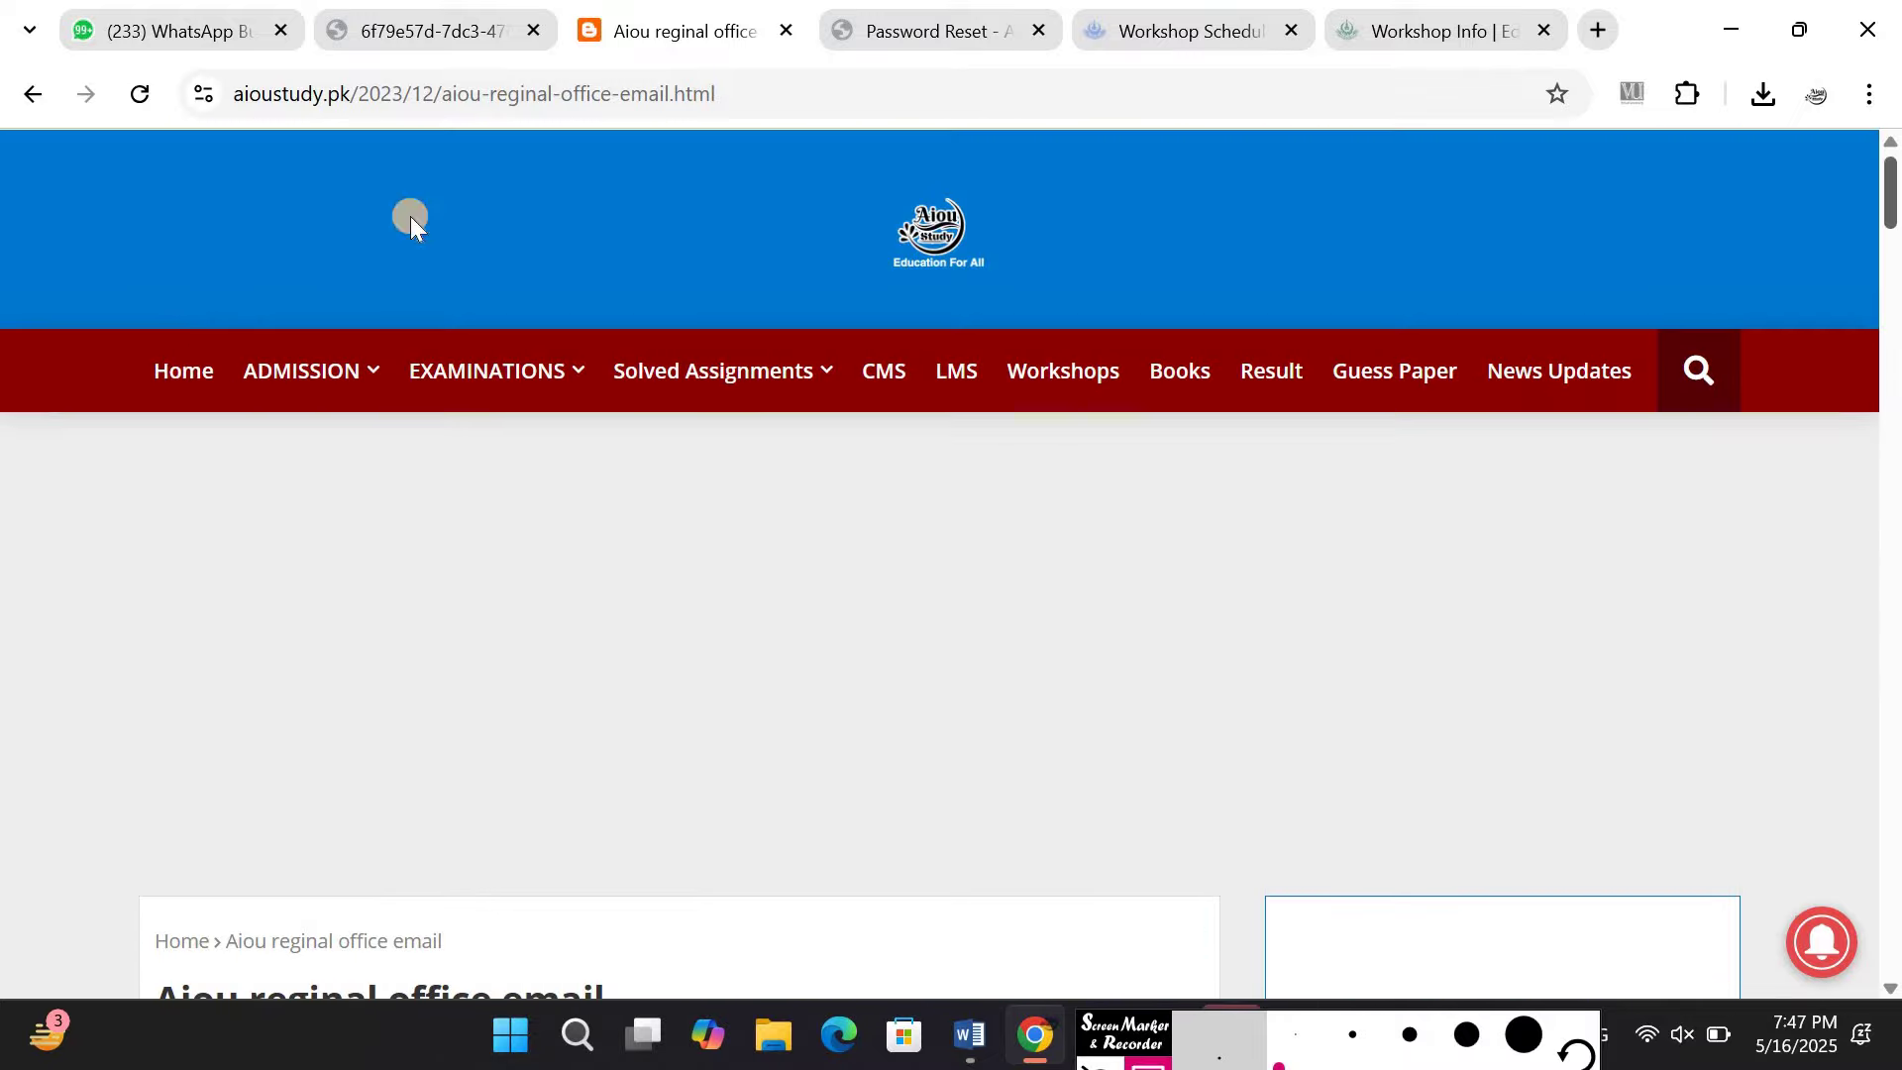
Return to the aioustudy.pk home page and open its regional office link
click(838, 272)
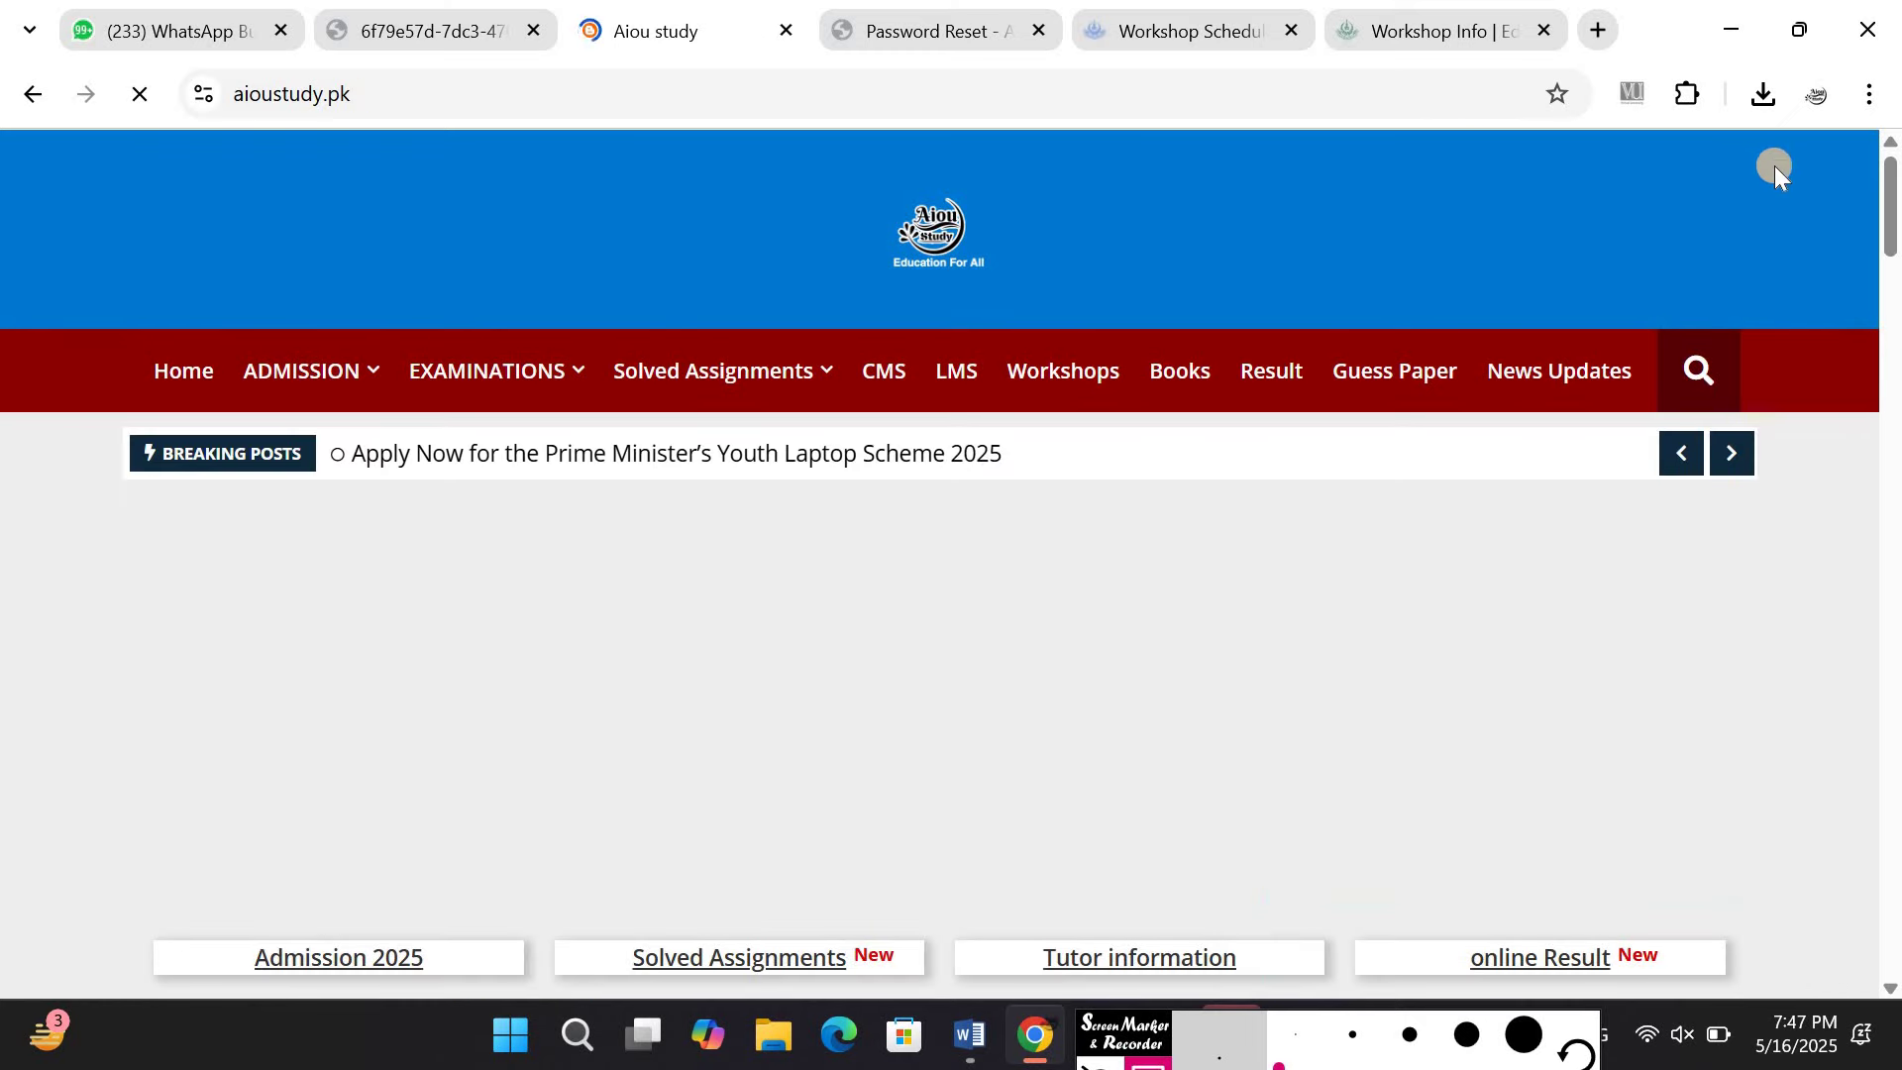
drag(1890, 203, 1894, 421)
scroll(1473, 382, down, 4)
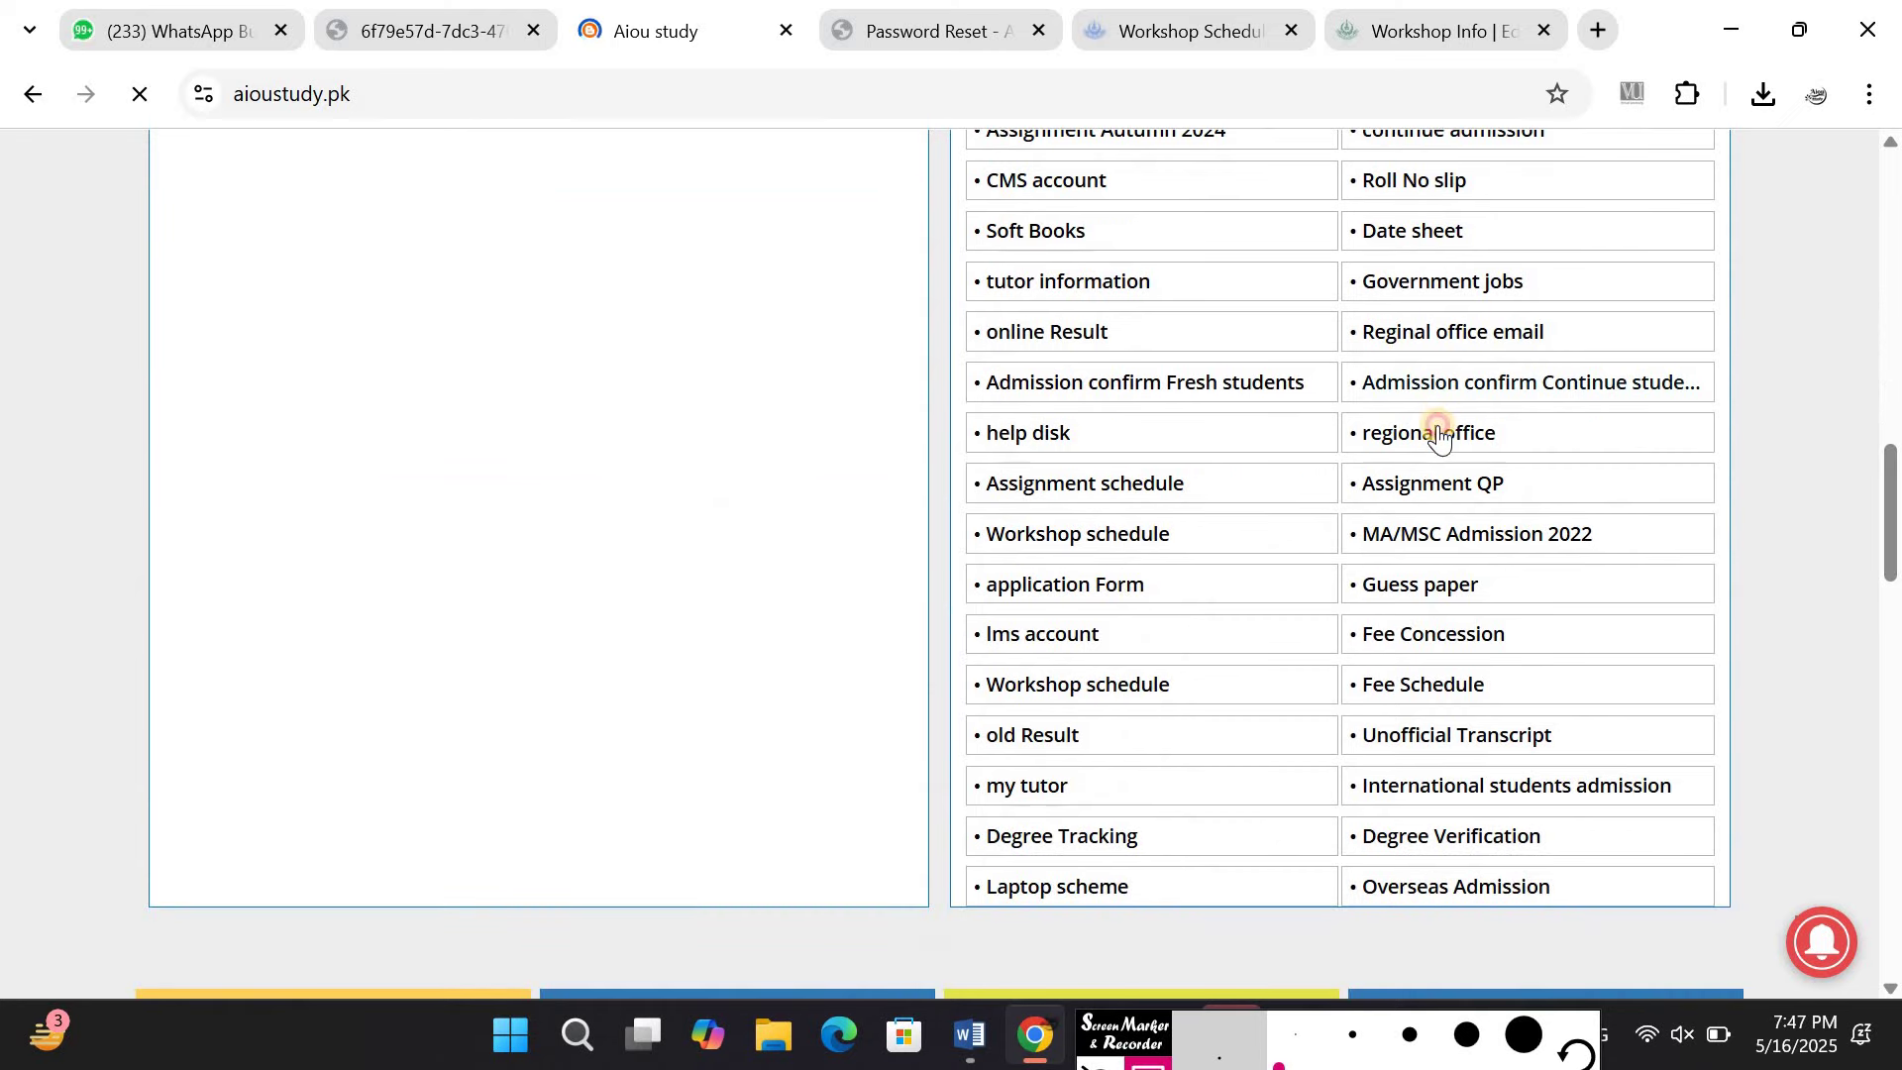
click(1440, 436)
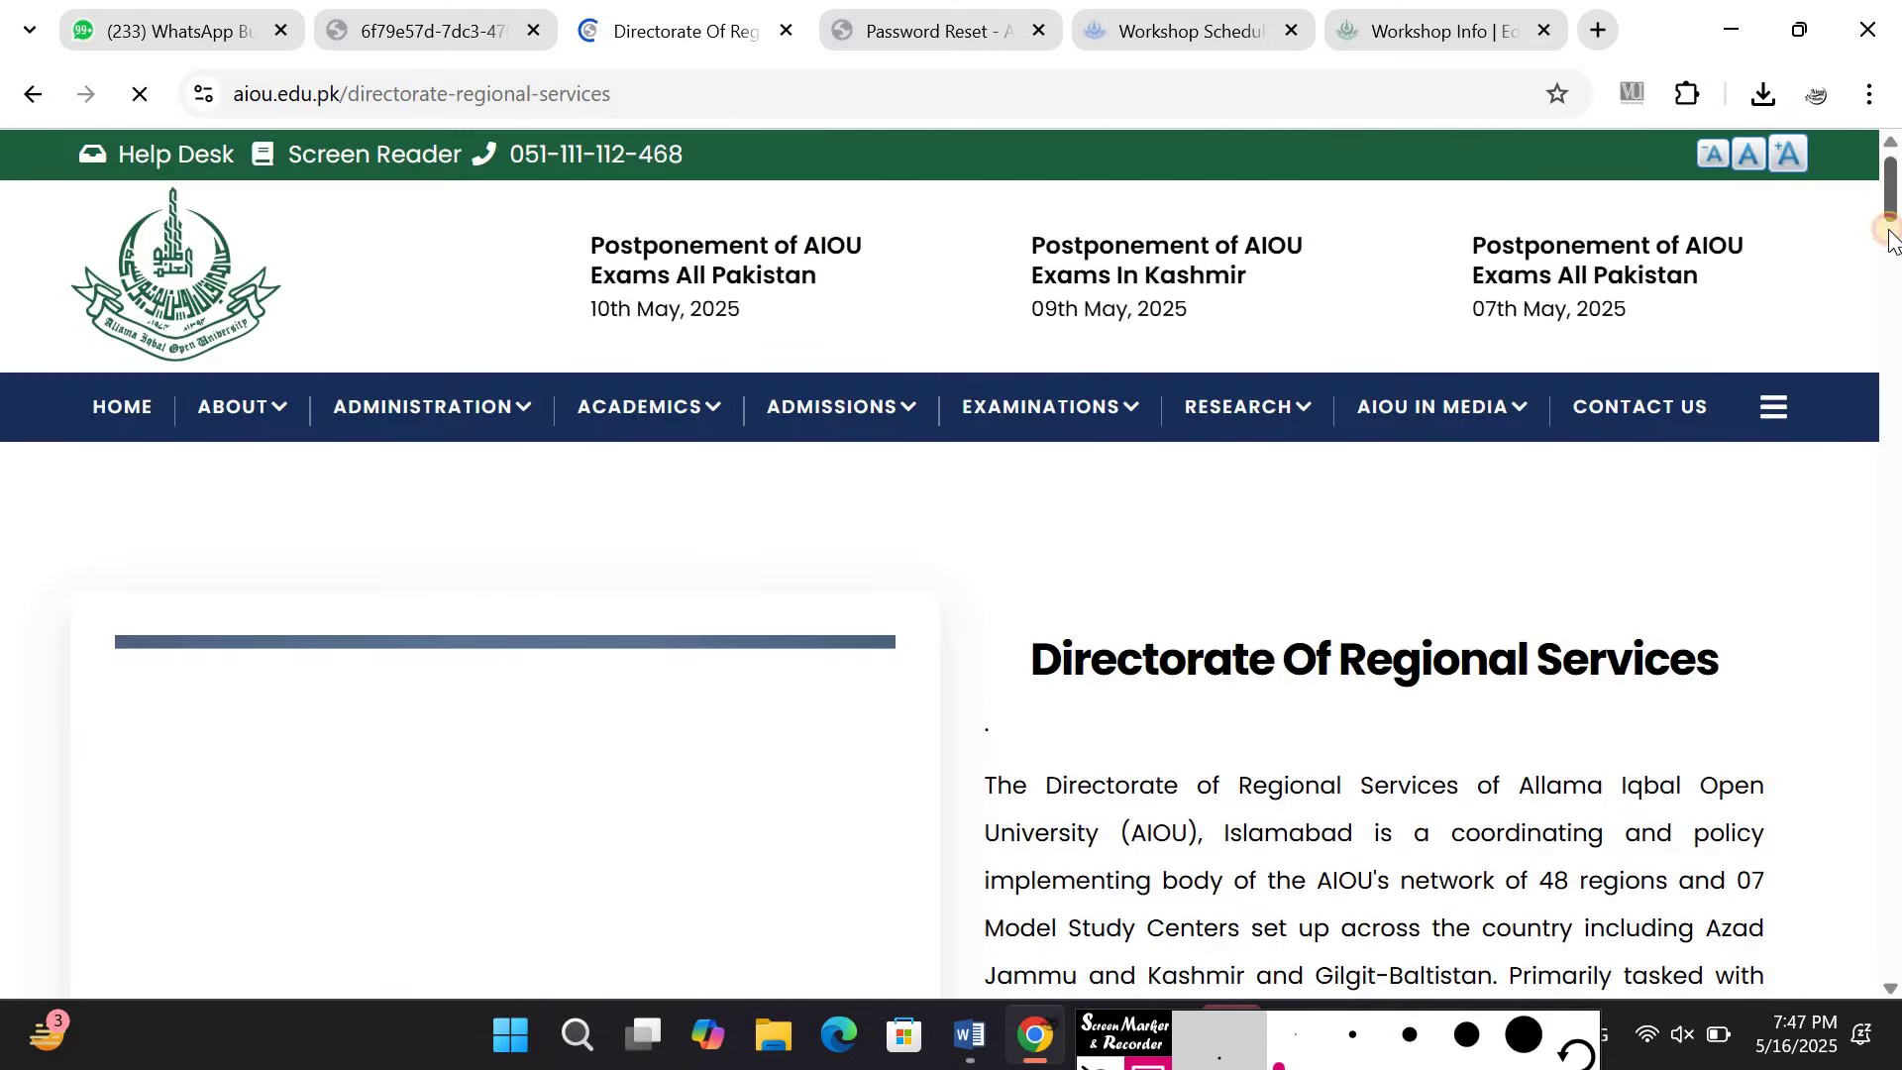
Filter the directorate's regions to KPK and open the Peshawar Region page
drag(1892, 238, 1896, 585)
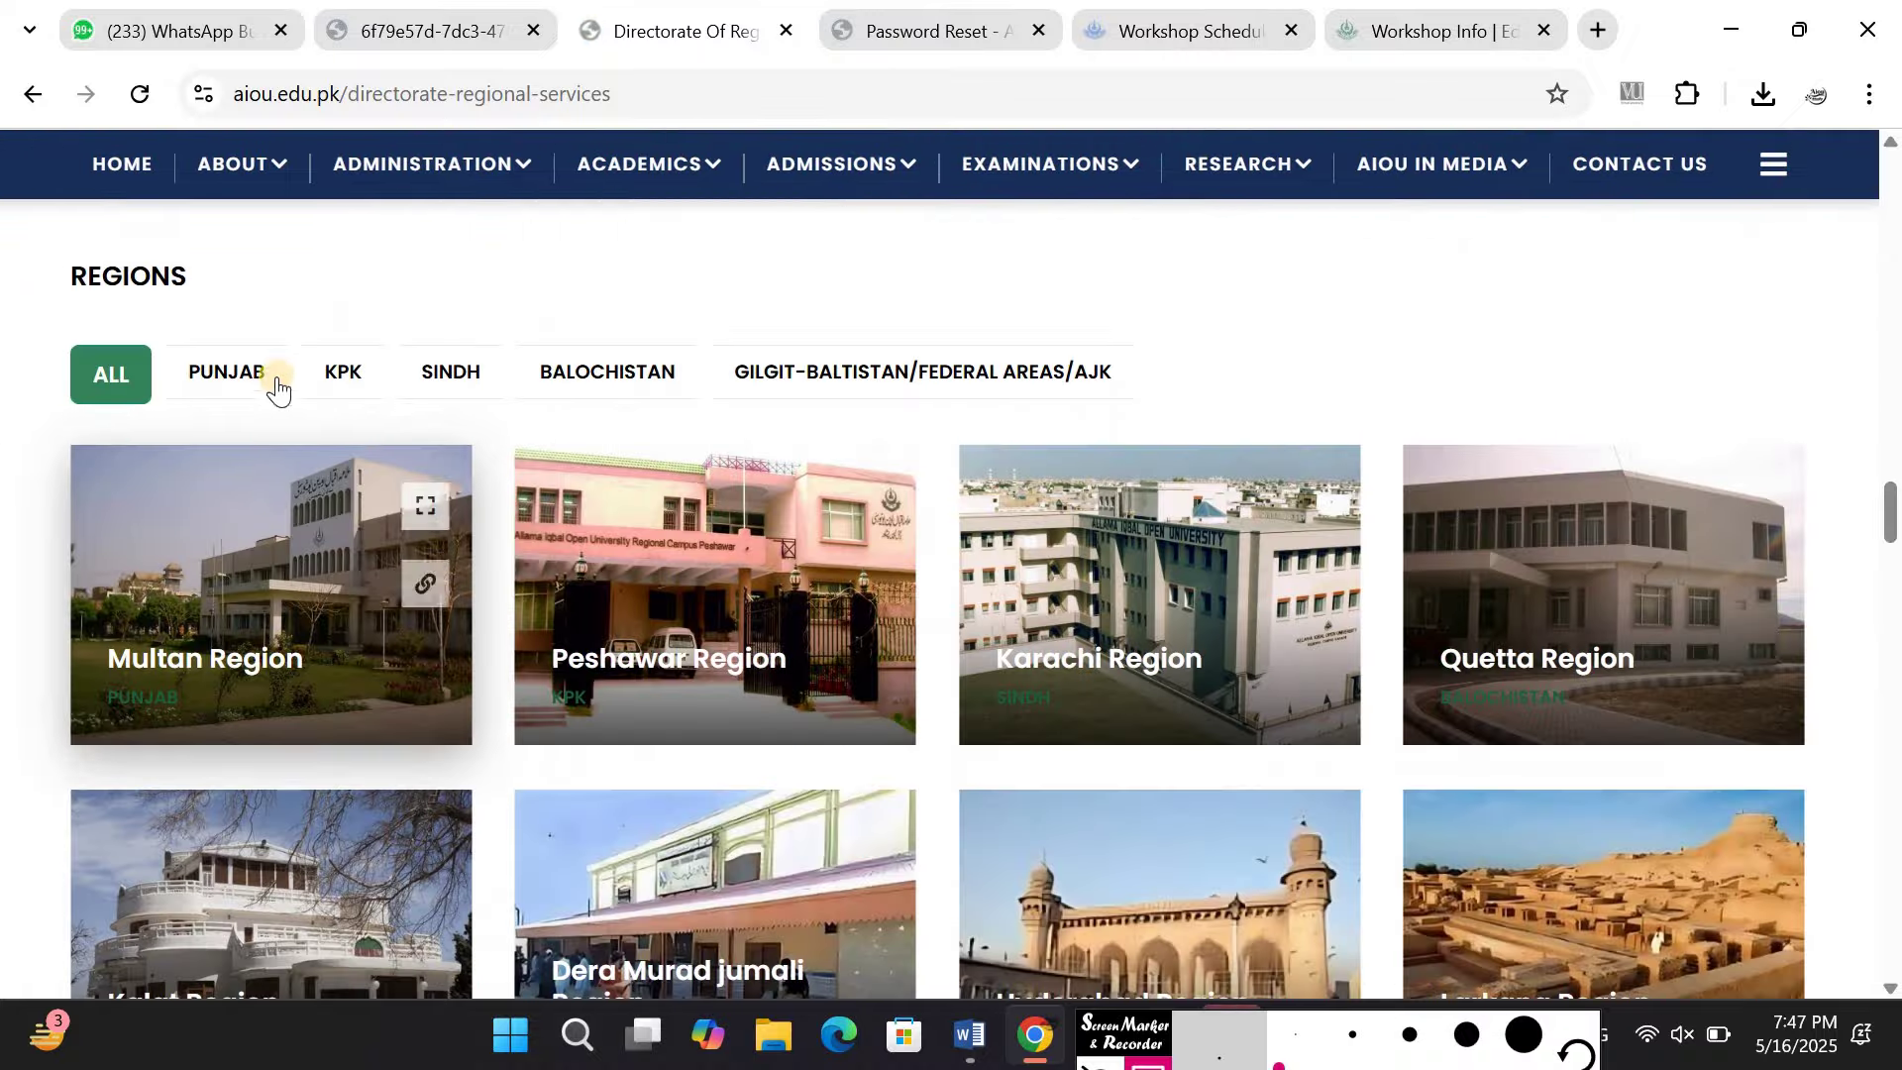
click(345, 373)
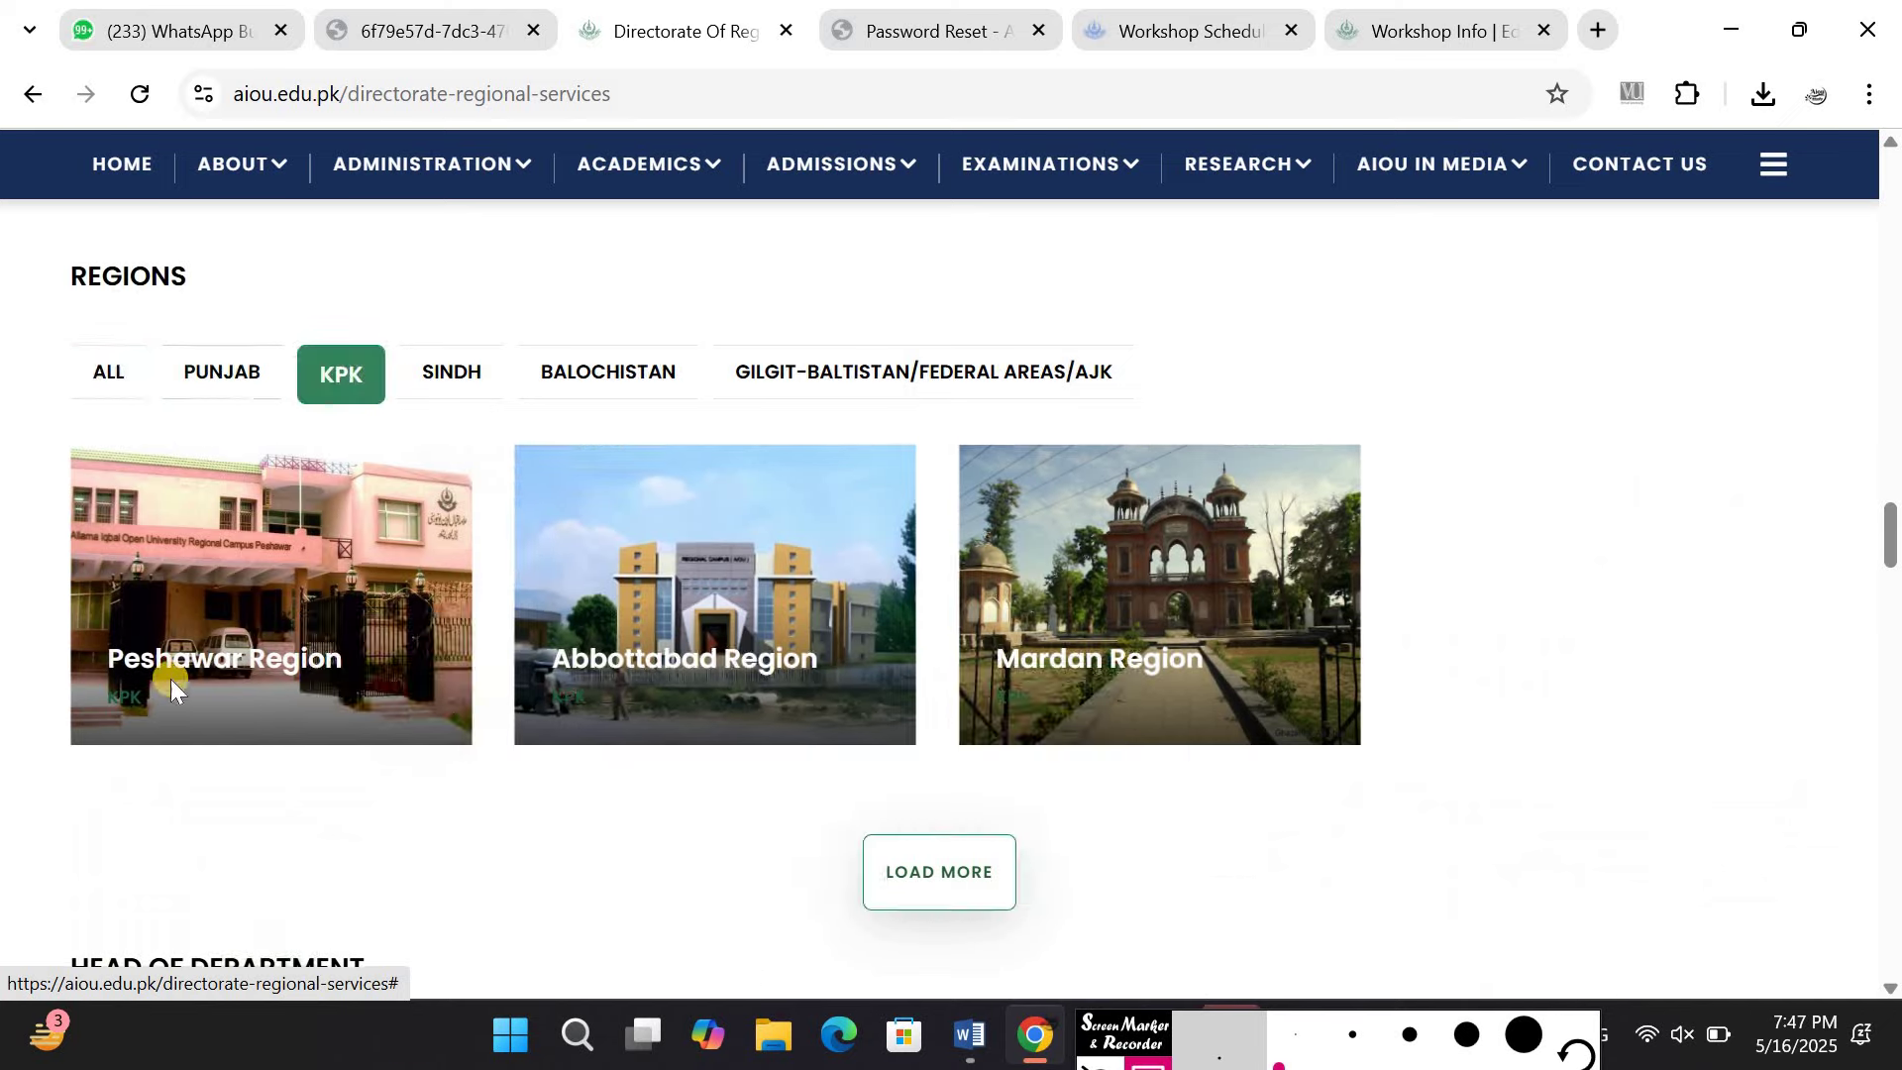
click(505, 682)
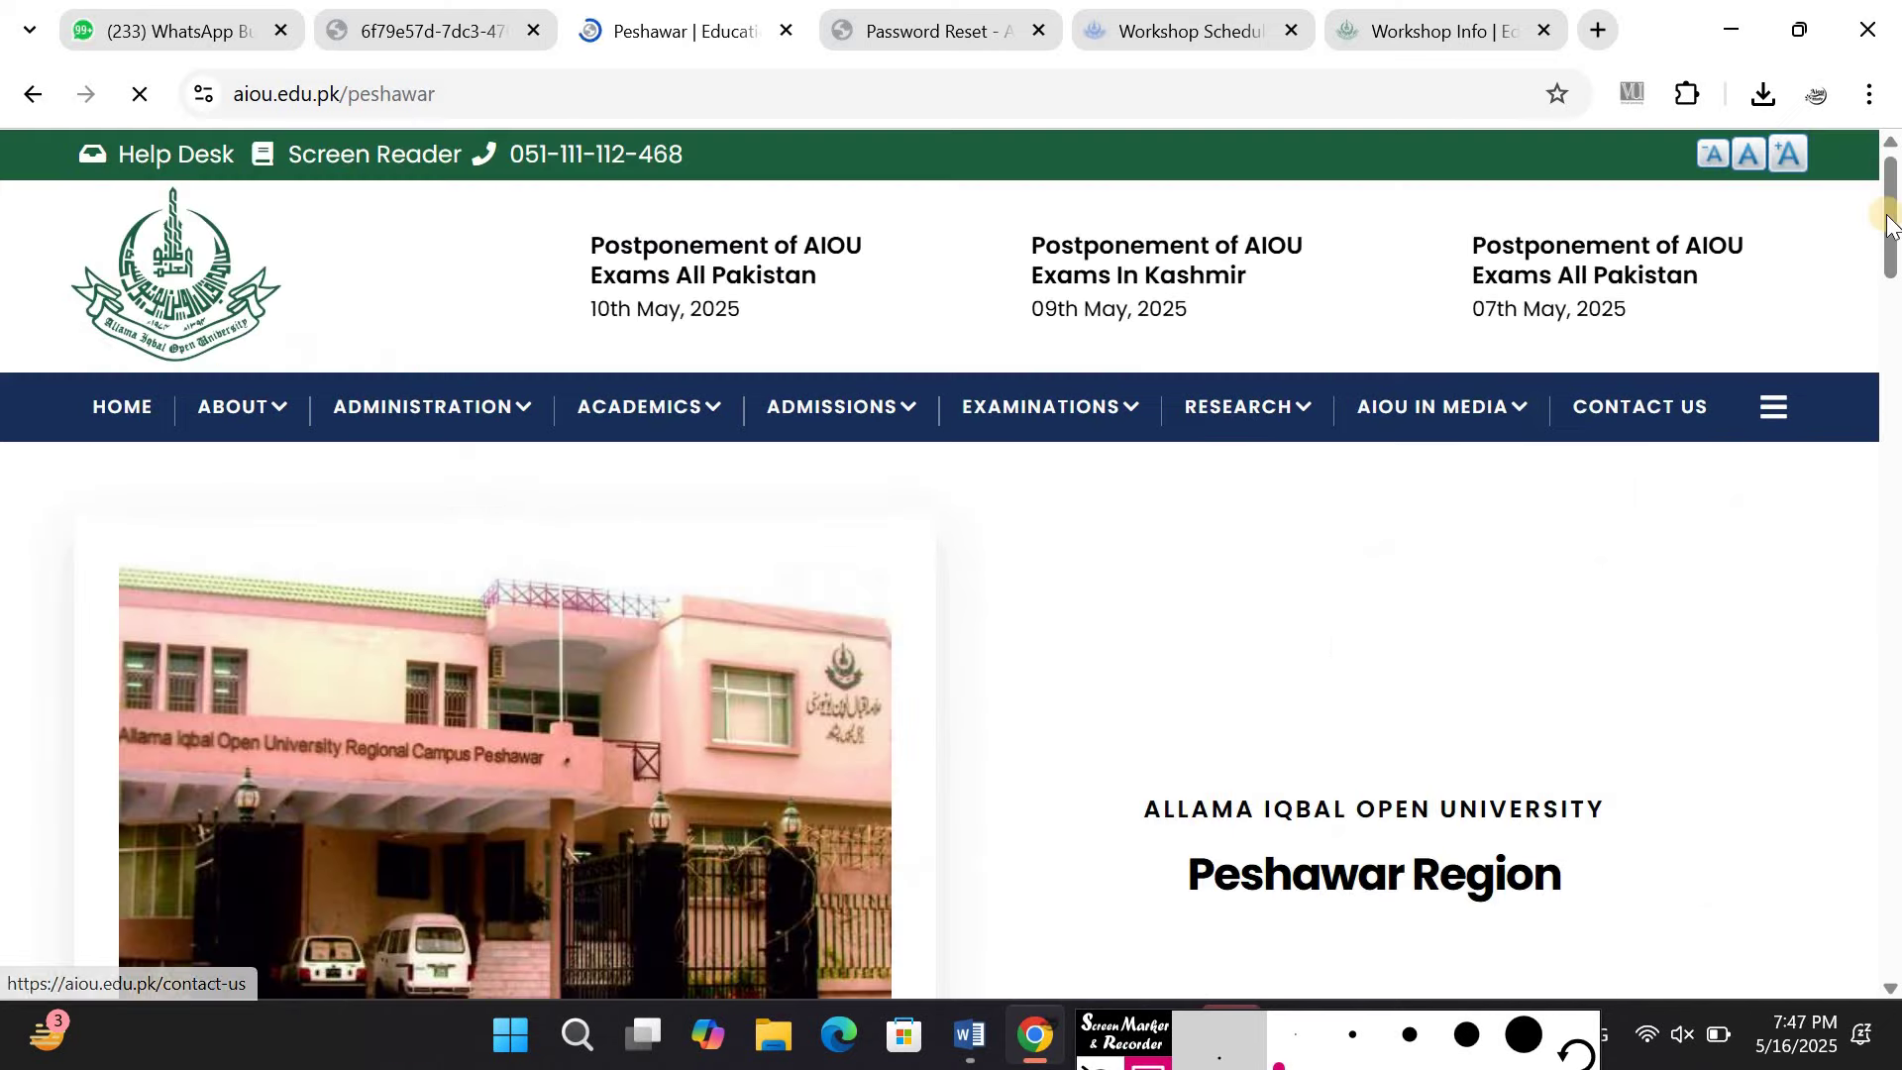
Examine the Peshawar Region page for its postal address, contact details and staff members
drag(1890, 226, 1894, 426)
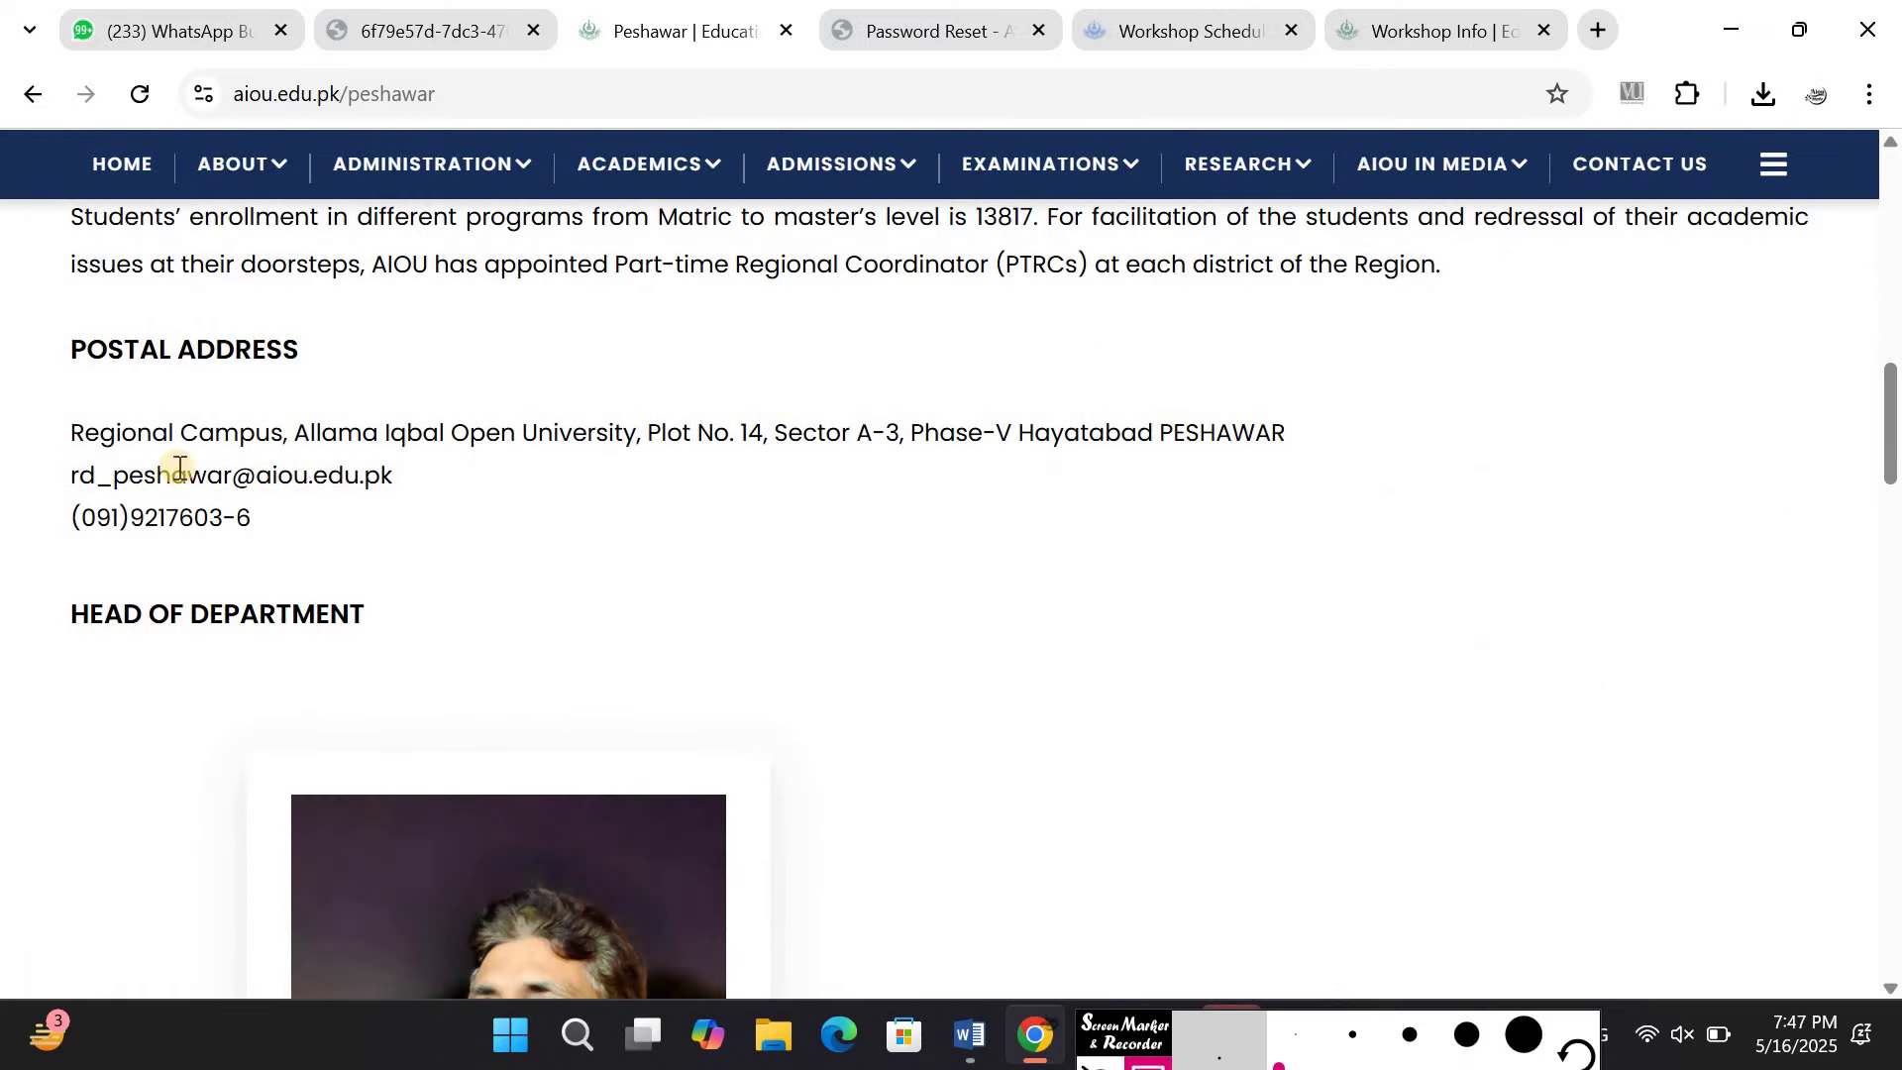
drag(1892, 436, 1894, 629)
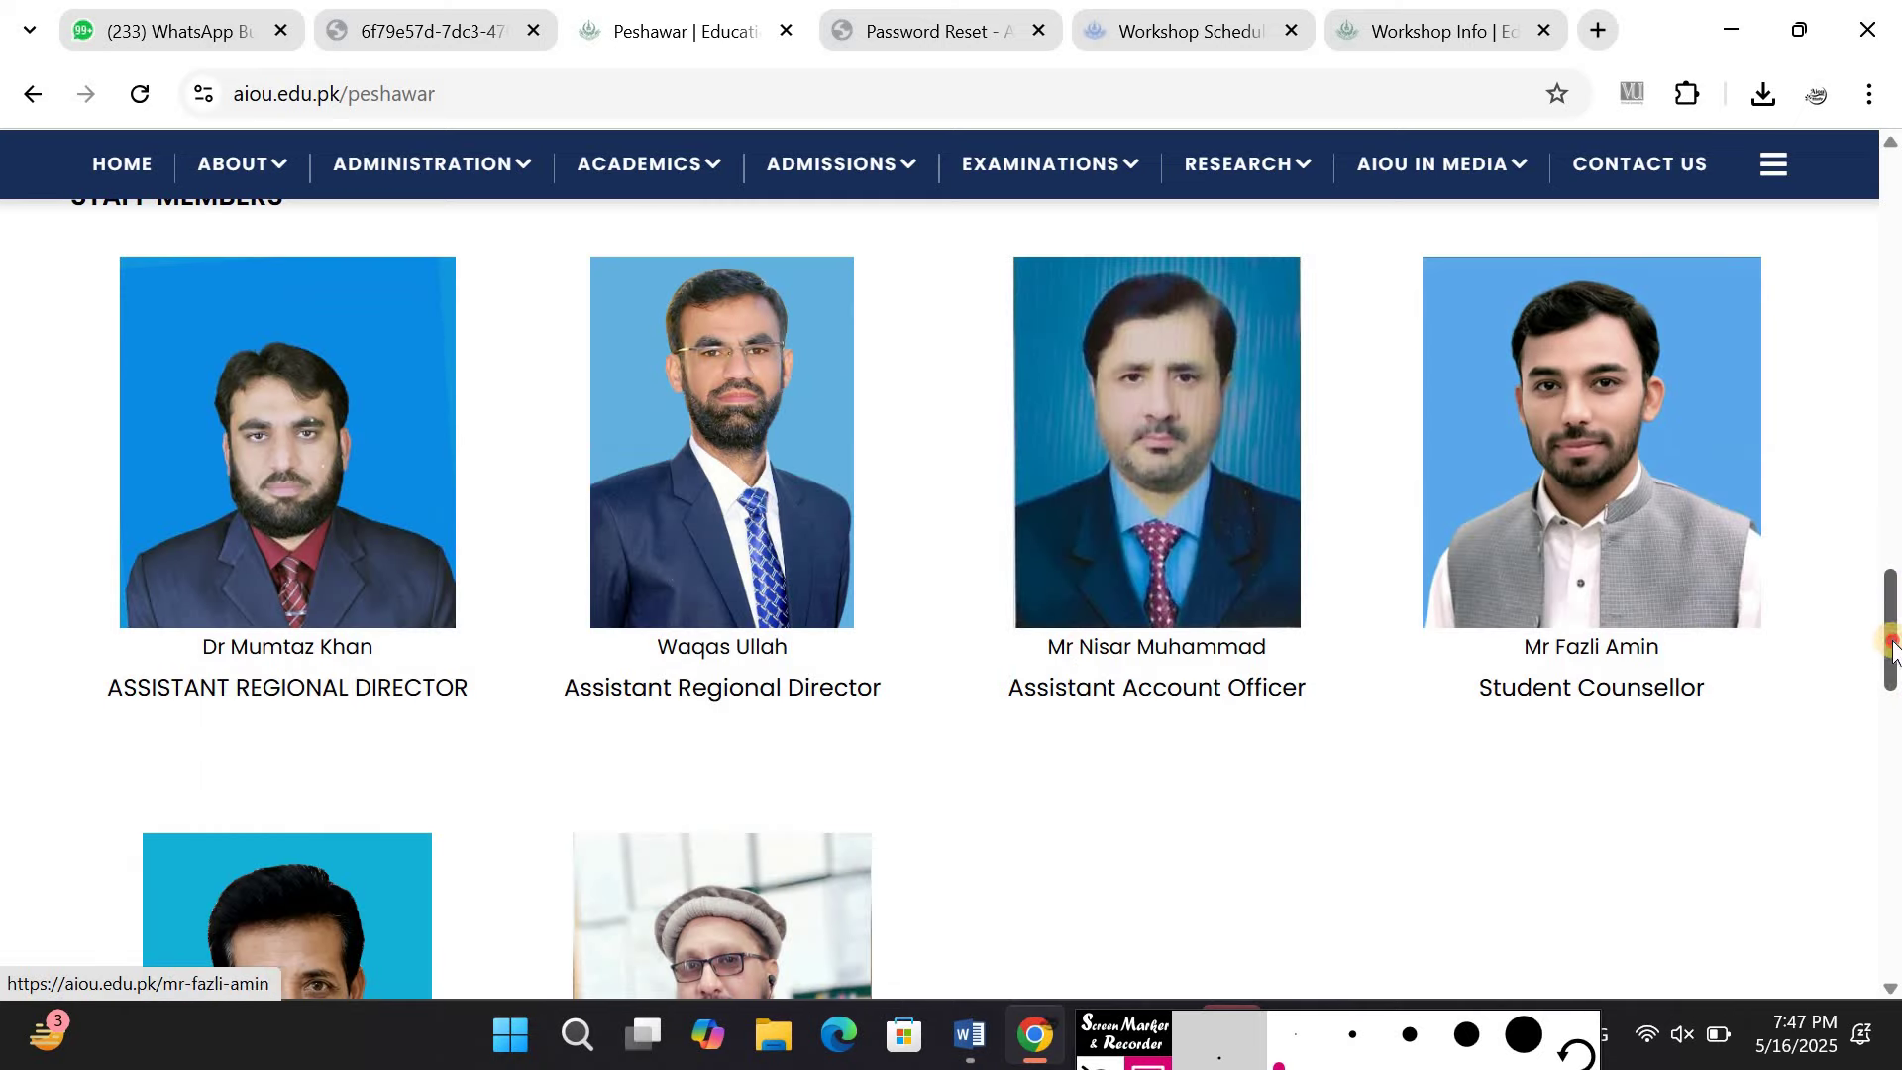
drag(1892, 649, 1887, 159)
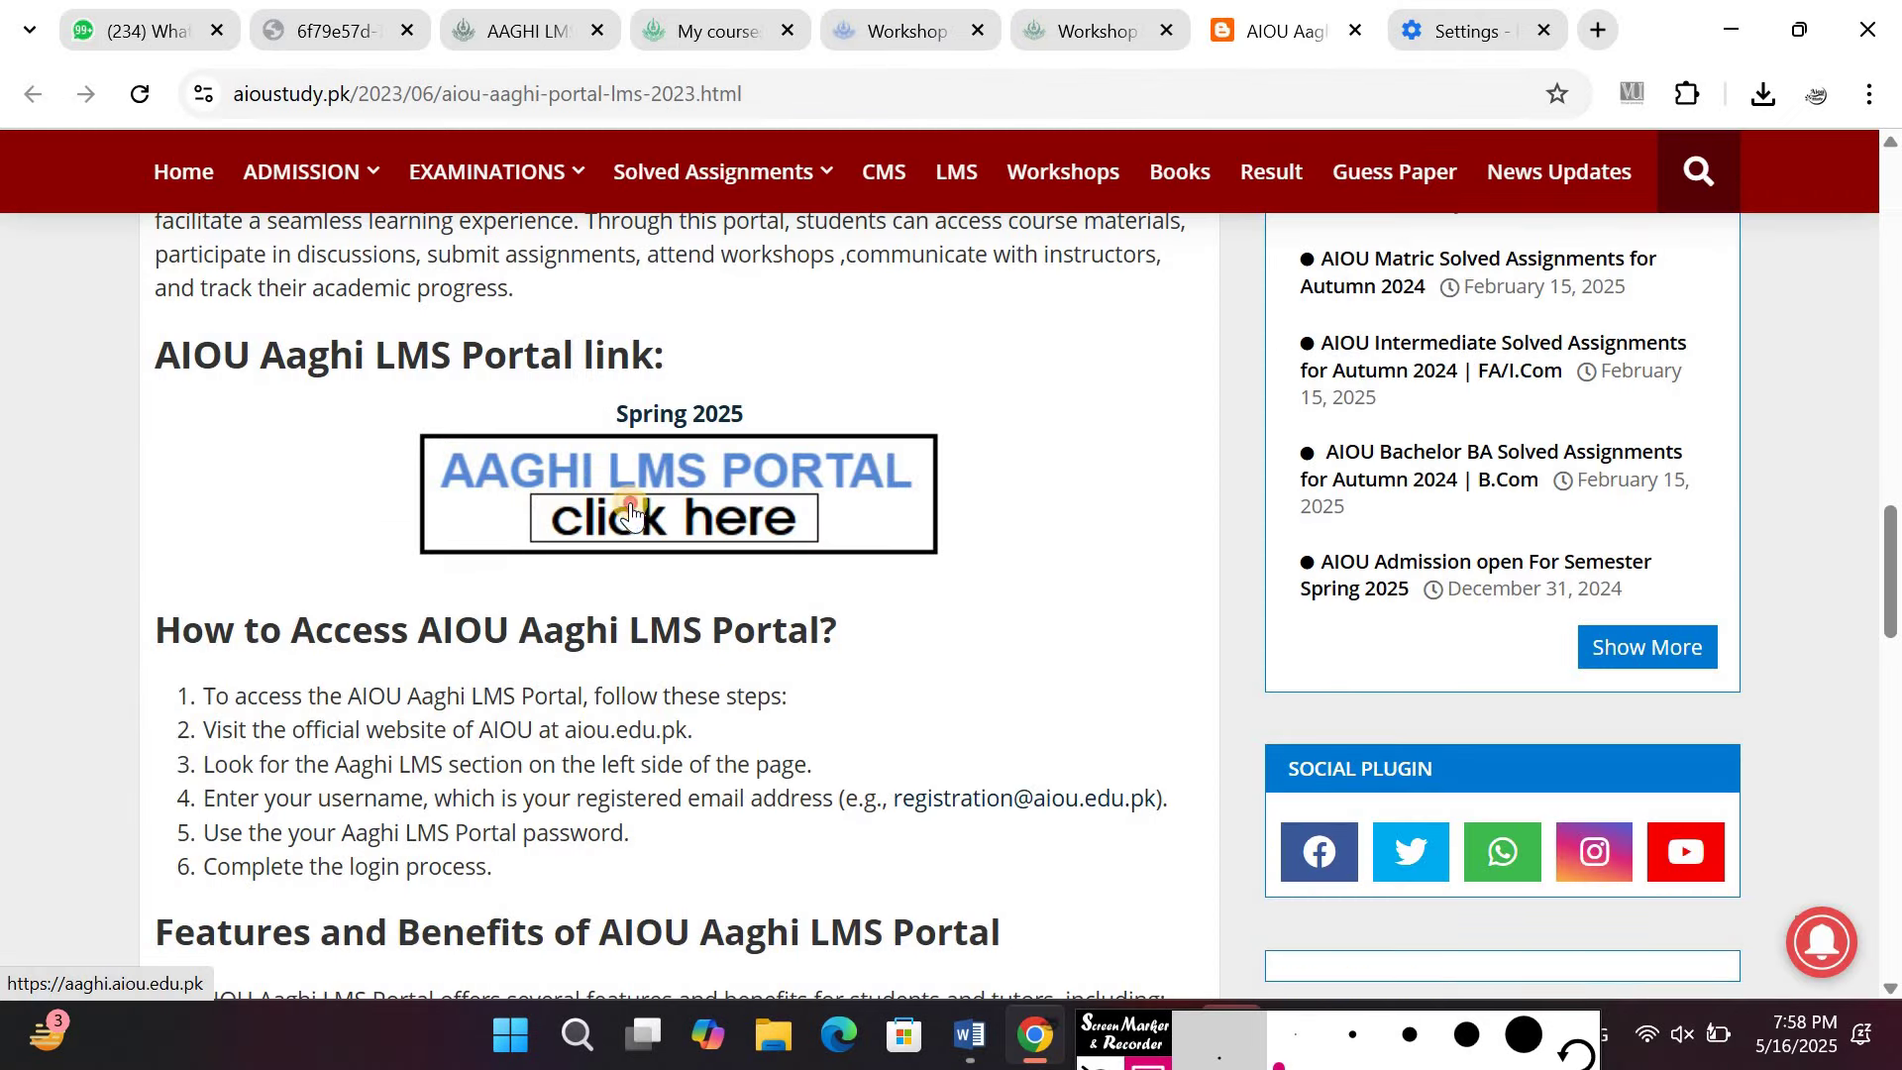
Open the AAGHI LMS portal for Spring 2025 and dismiss the AIOU official channel video
click(725, 511)
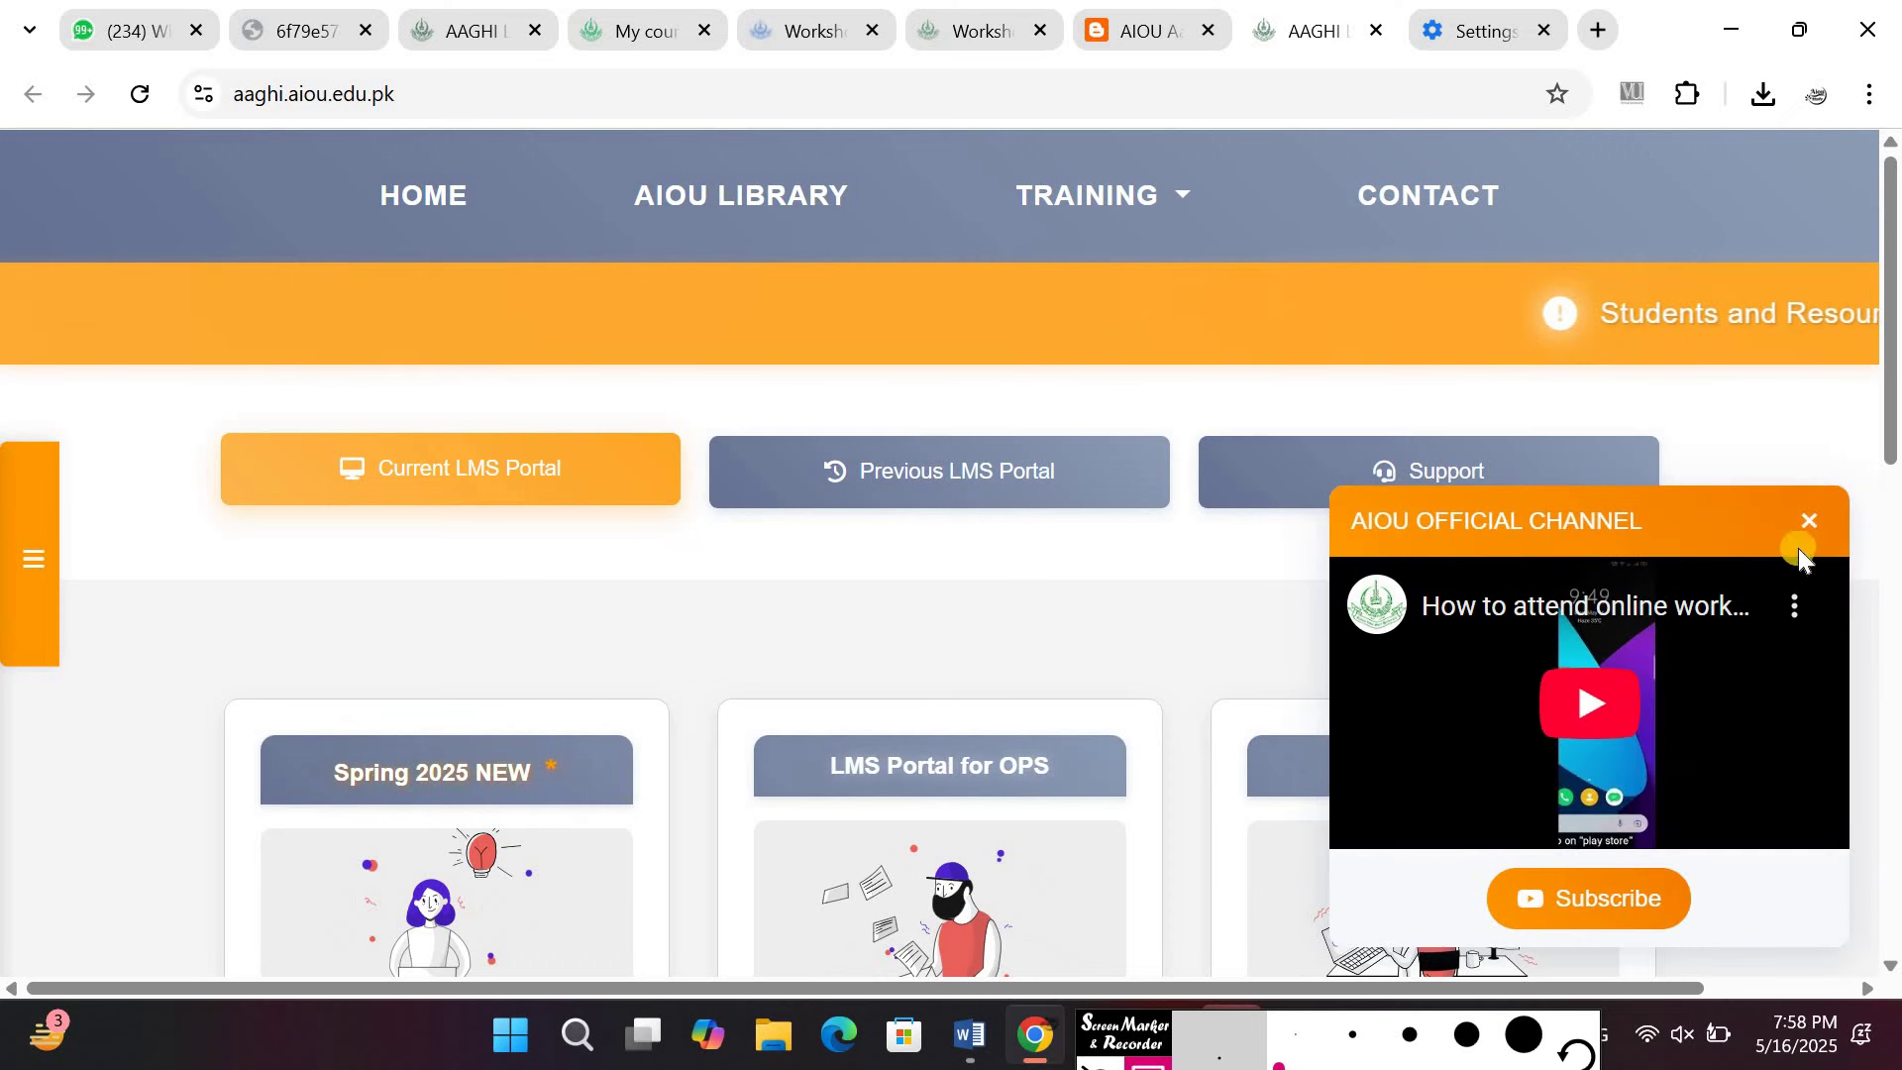
click(1805, 537)
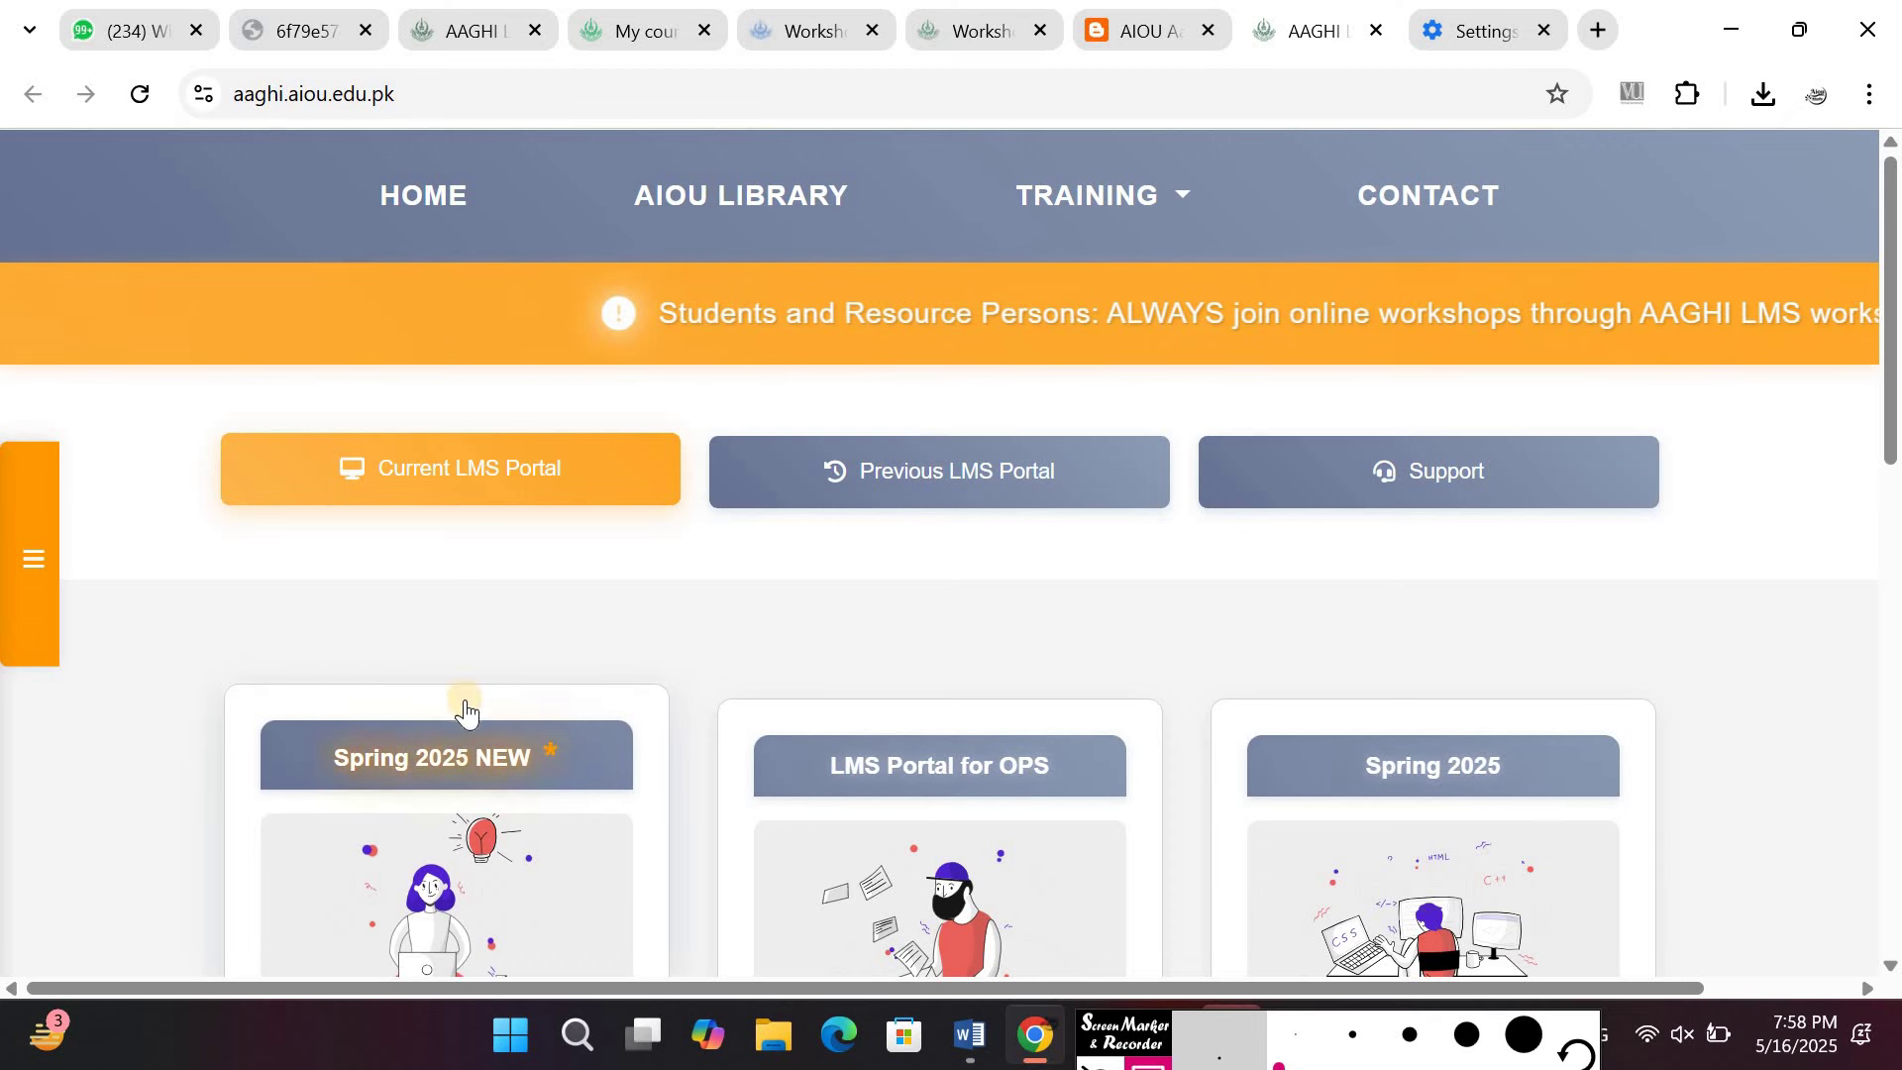
Load the AAGHI LMS portal again from its address, aaghi.aiou.edu.pk
click(448, 94)
click(462, 95)
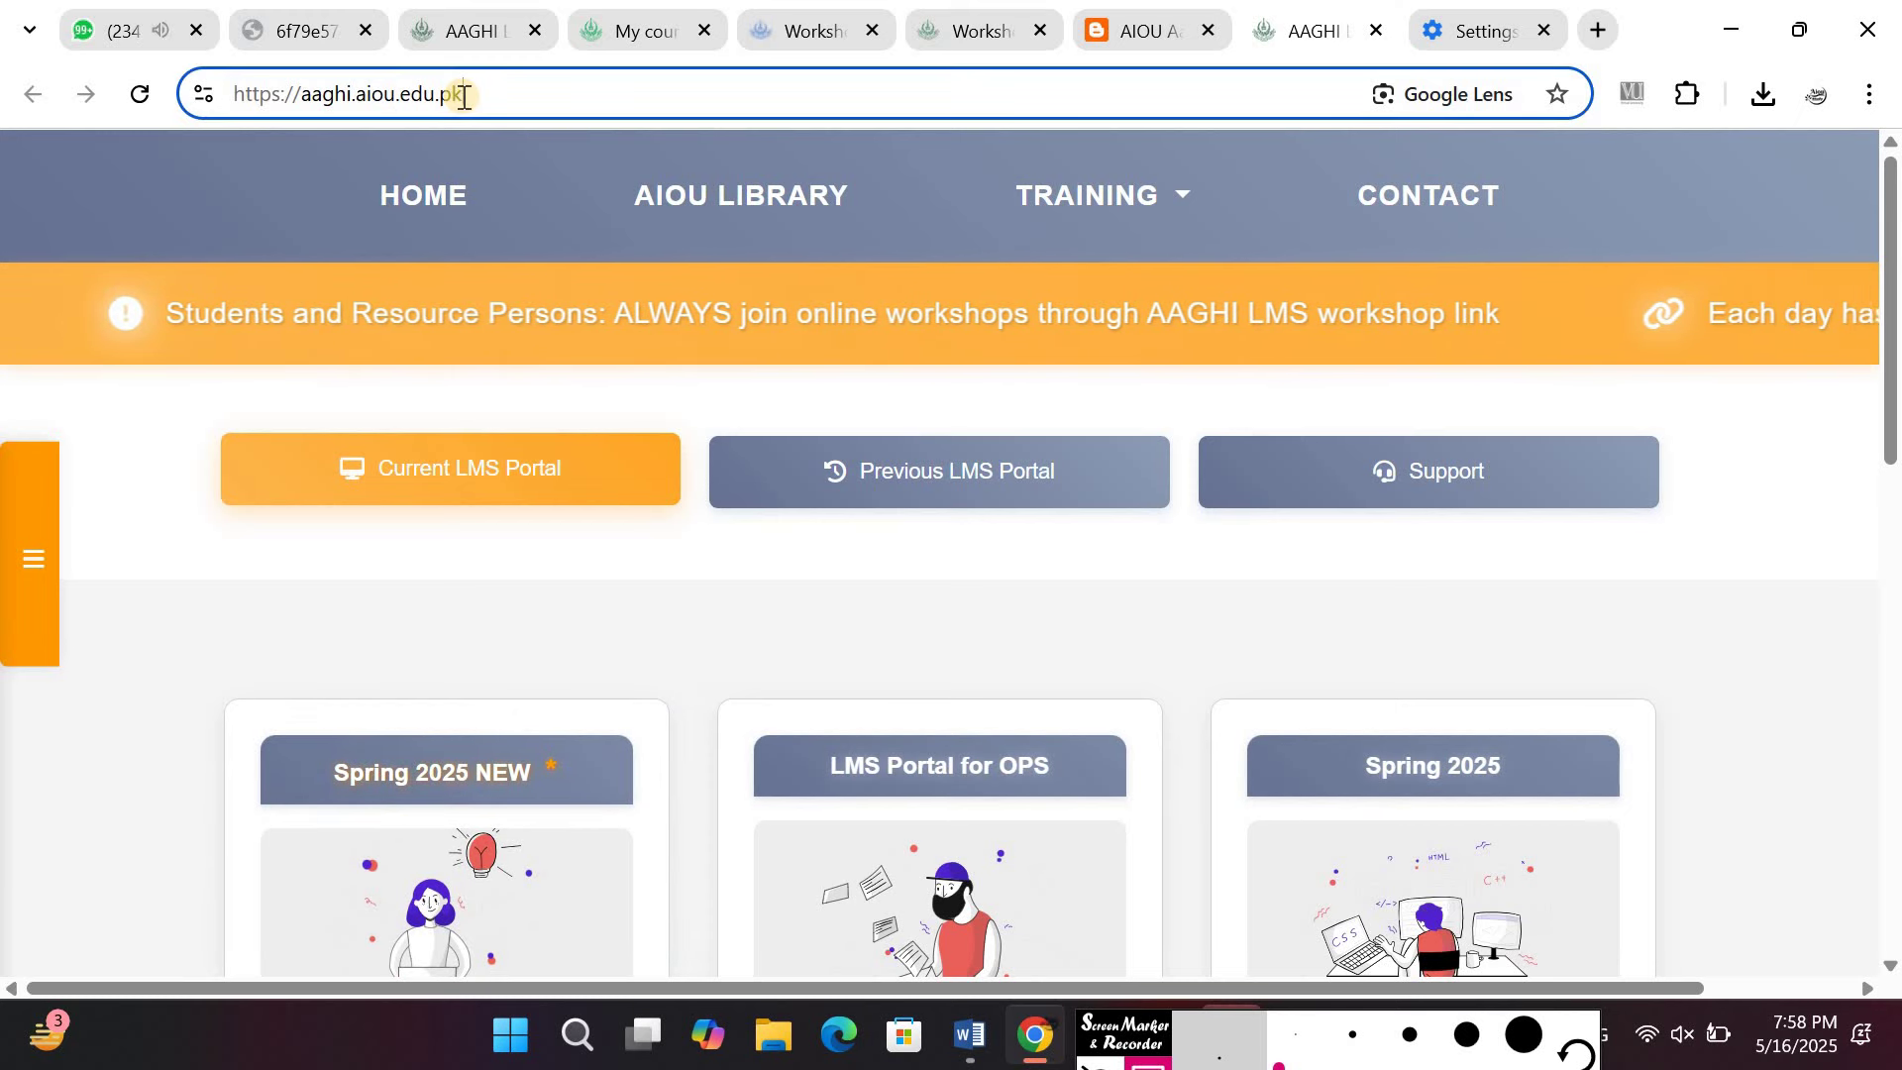
key(Return)
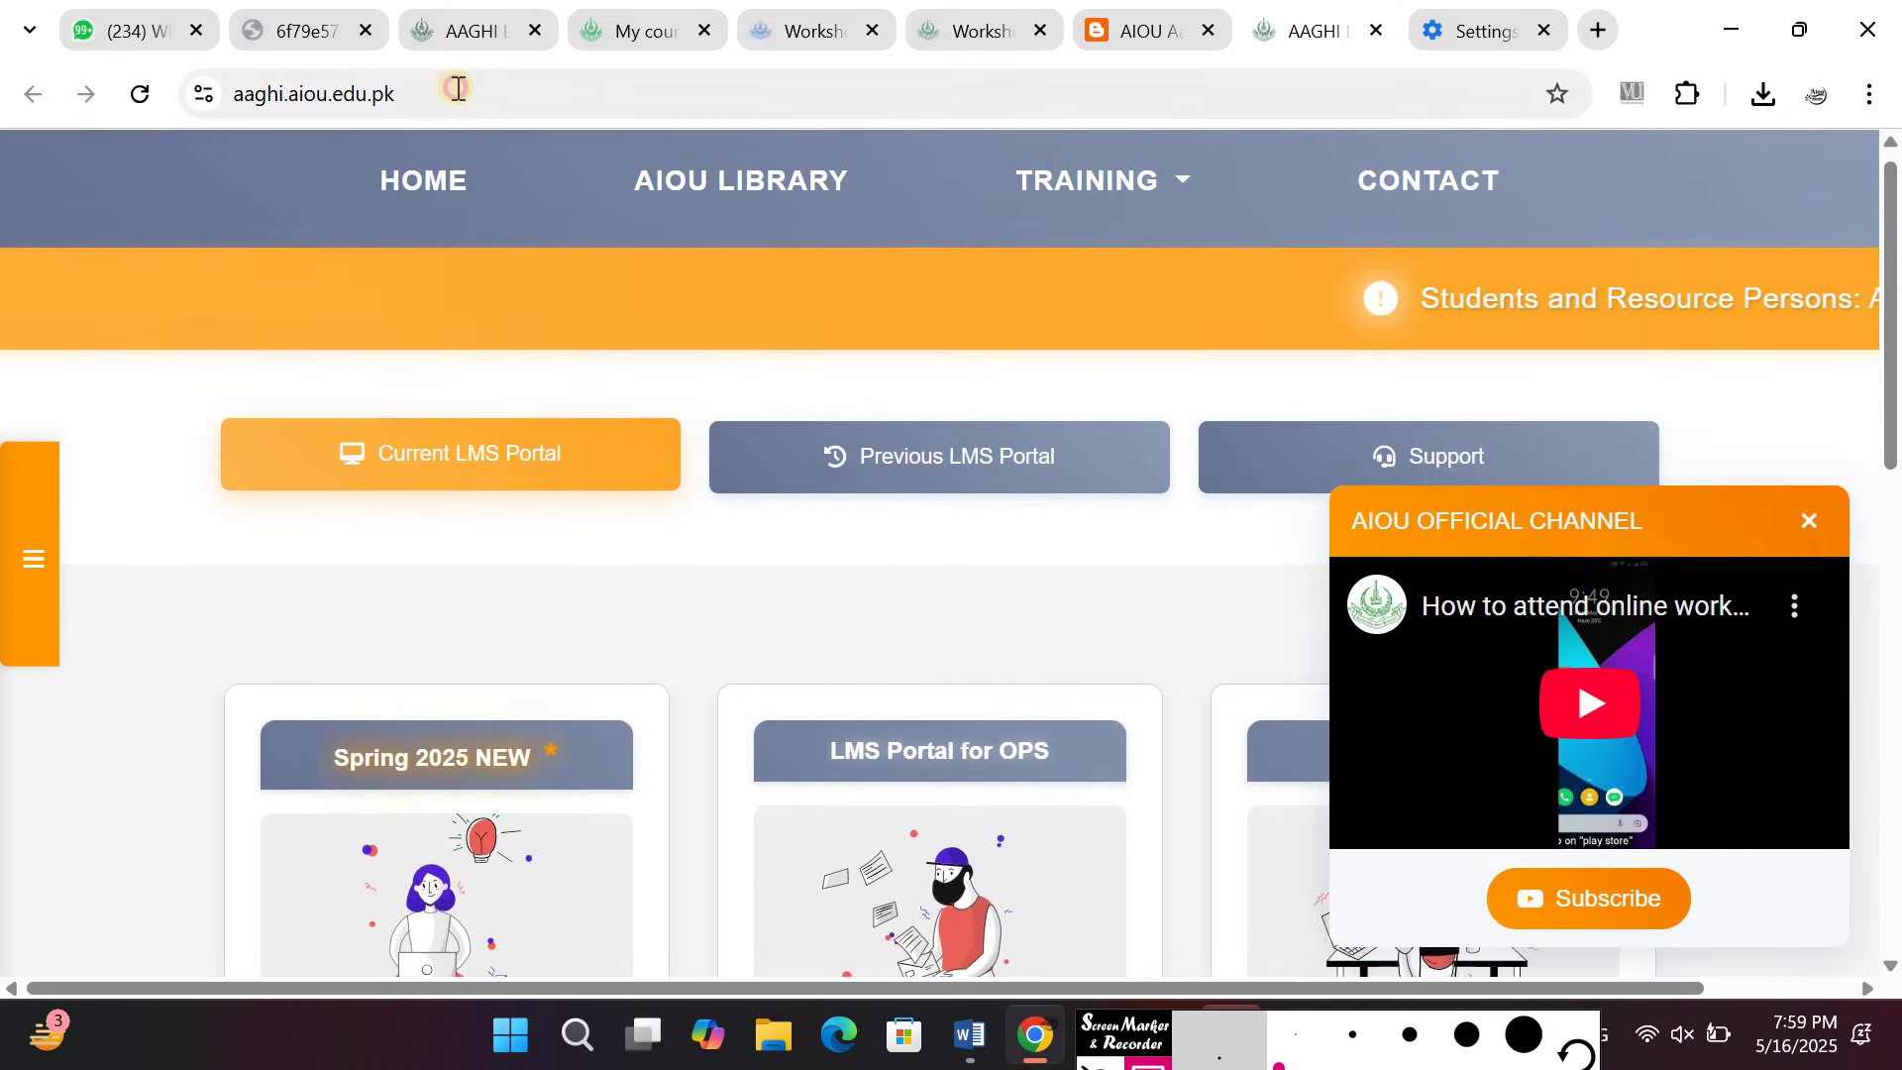
click(457, 89)
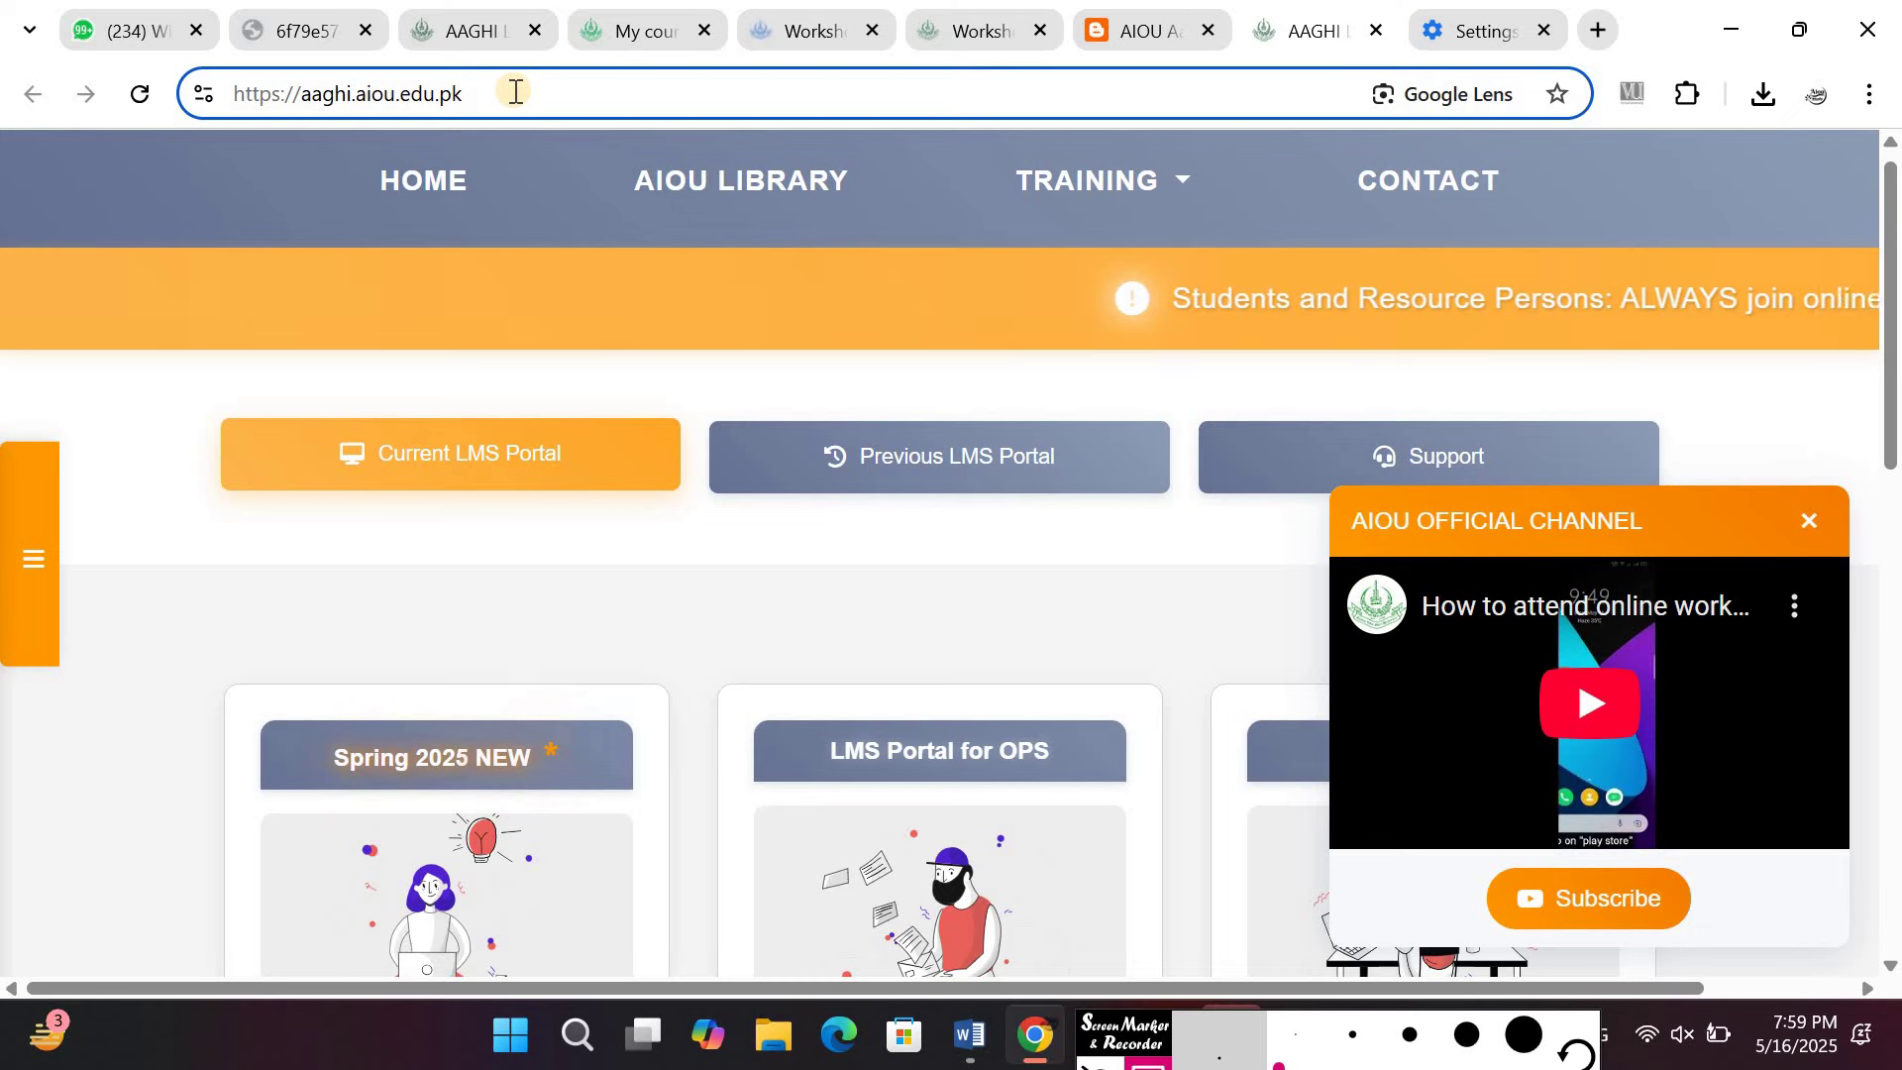
Open the login for the Spring 2025 NEW portal covering ODL Online Workshops and Assignment Submission
drag(1897, 416, 1894, 585)
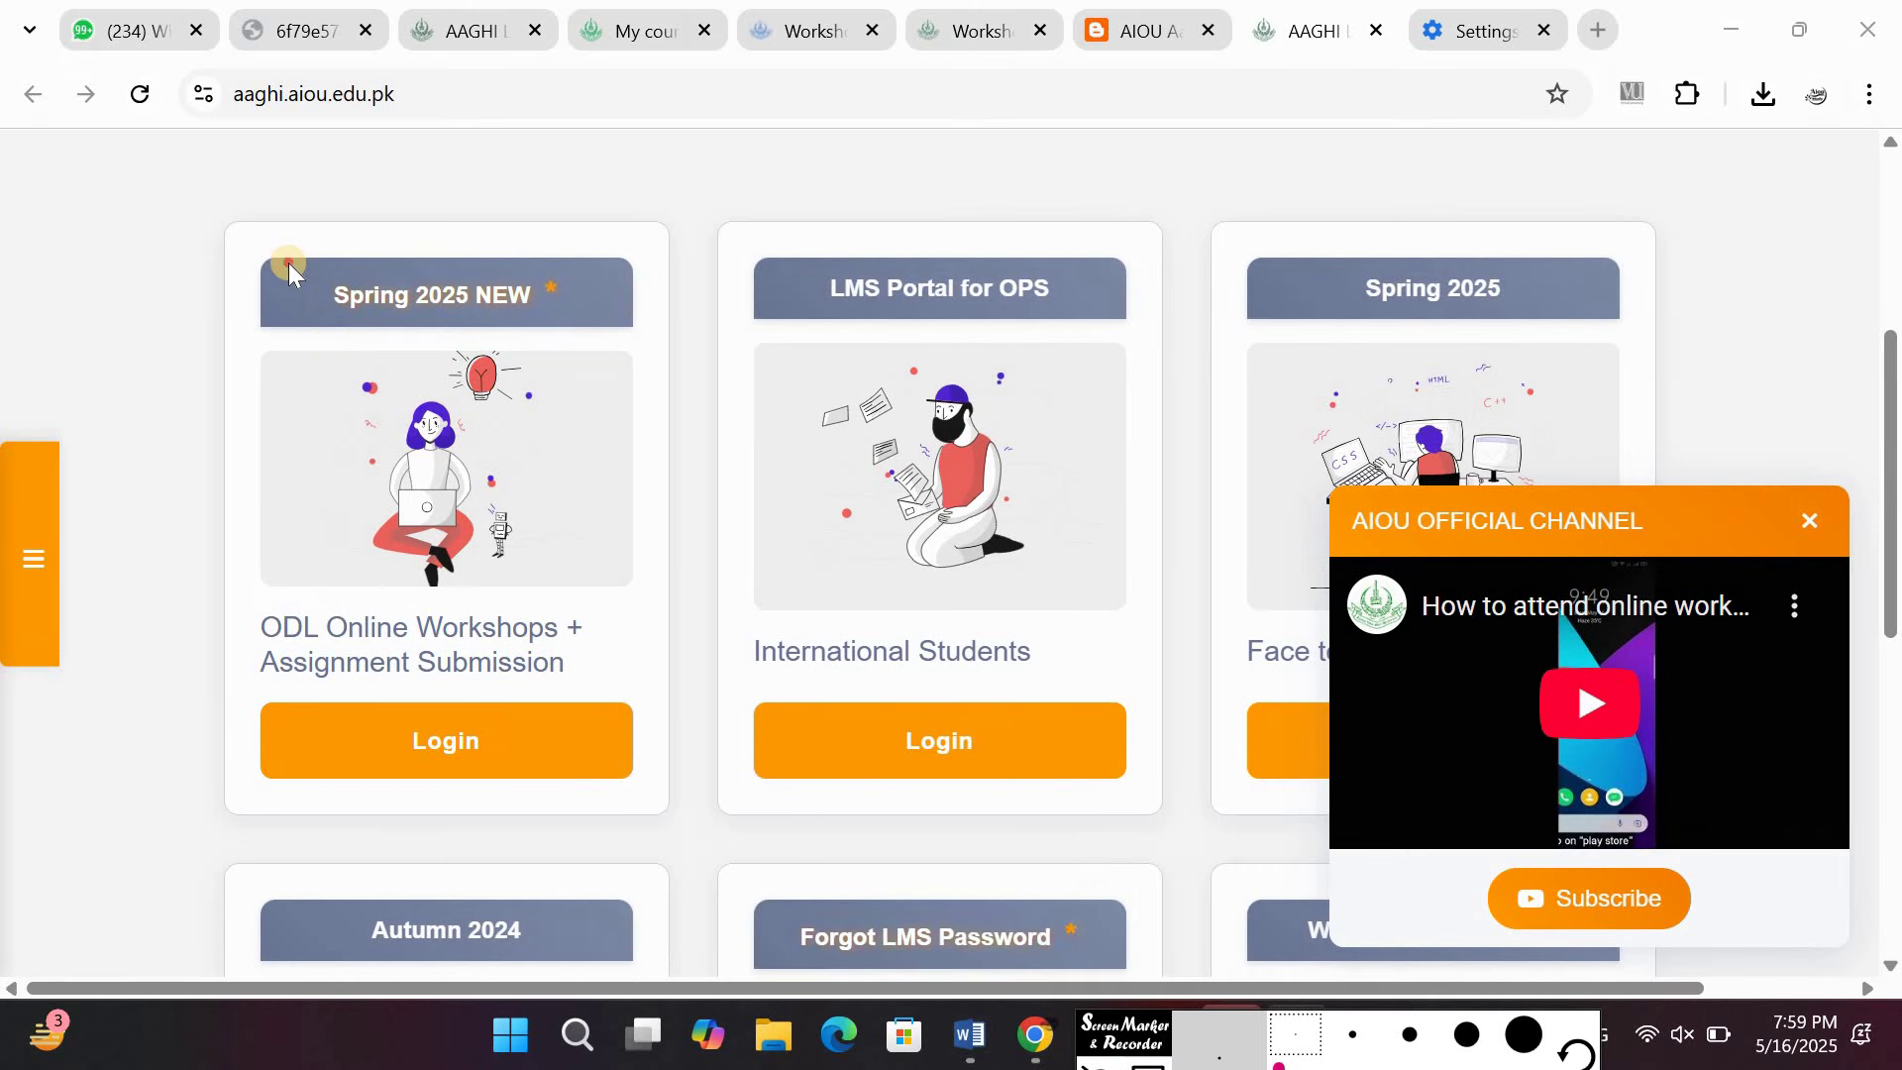
drag(288, 263, 615, 329)
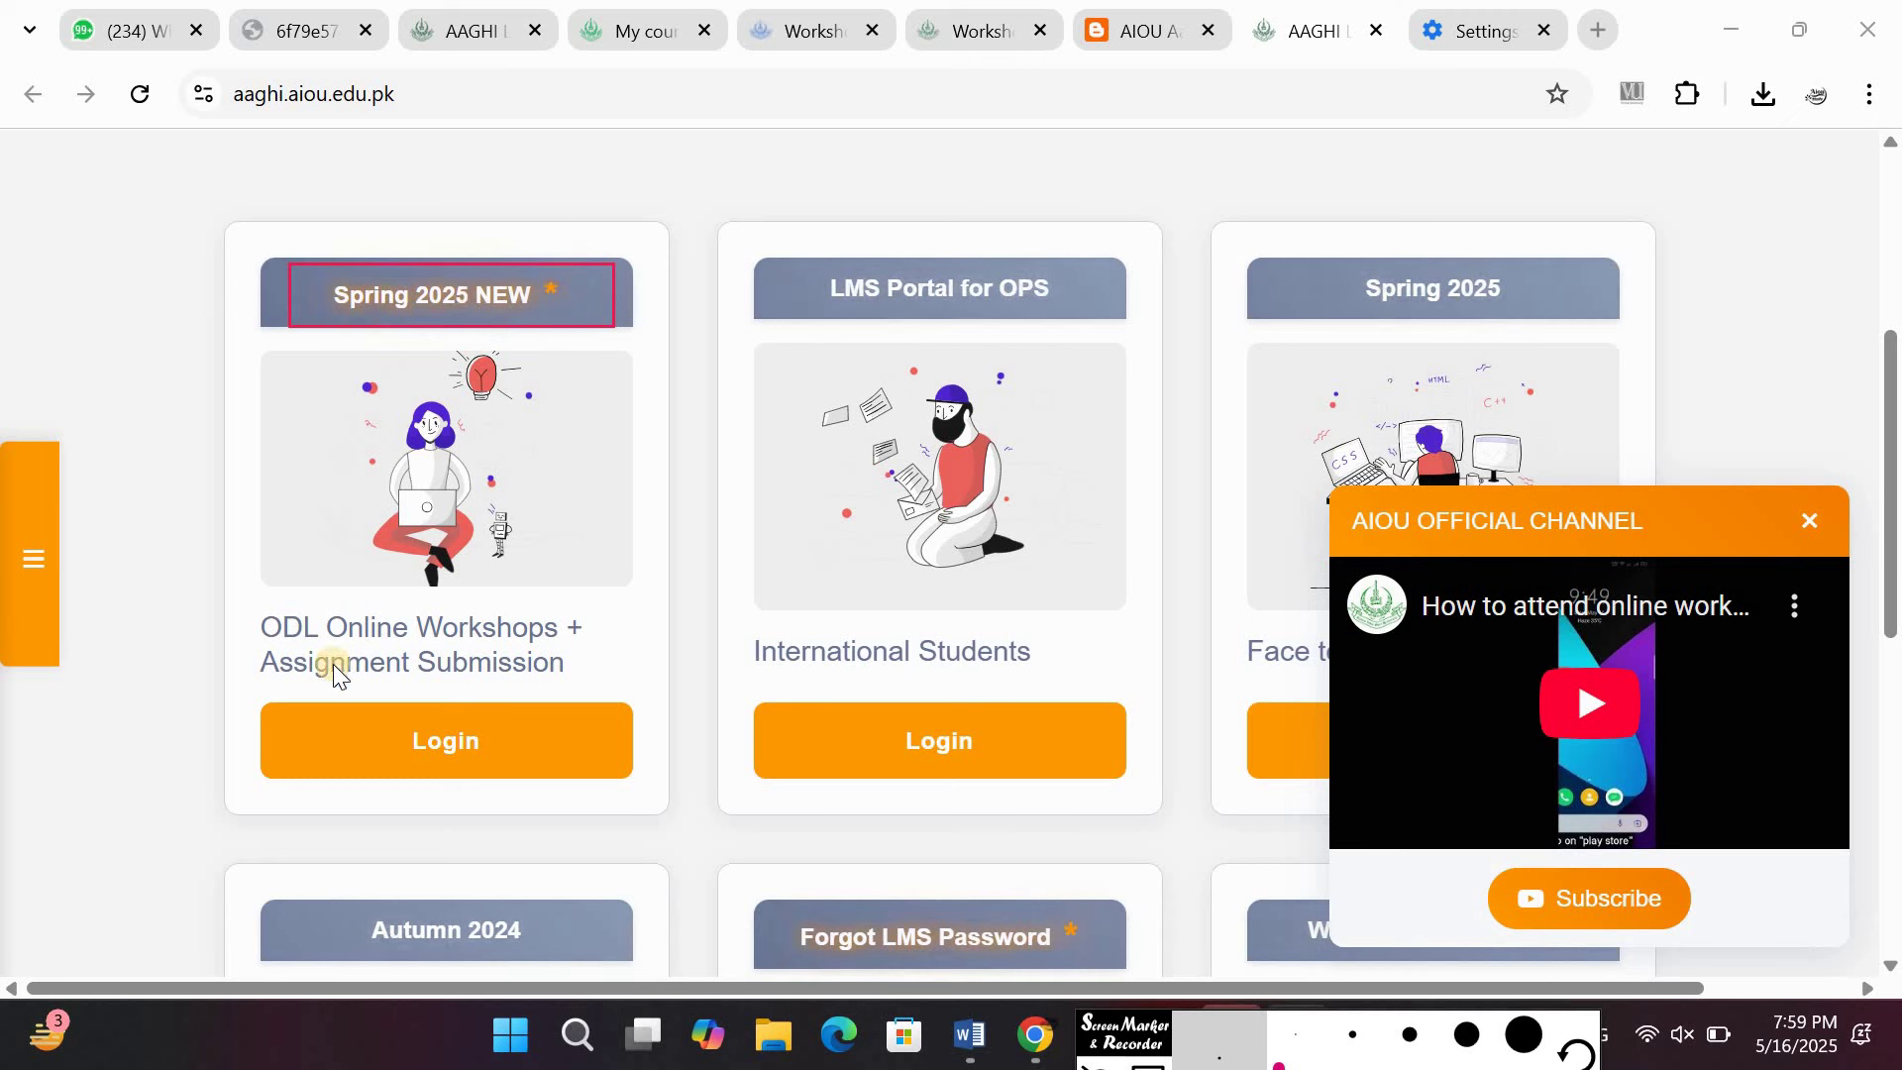
mouse_move(234, 693)
mouse_down()
mouse_move(645, 774)
mouse_move(662, 798)
mouse_up()
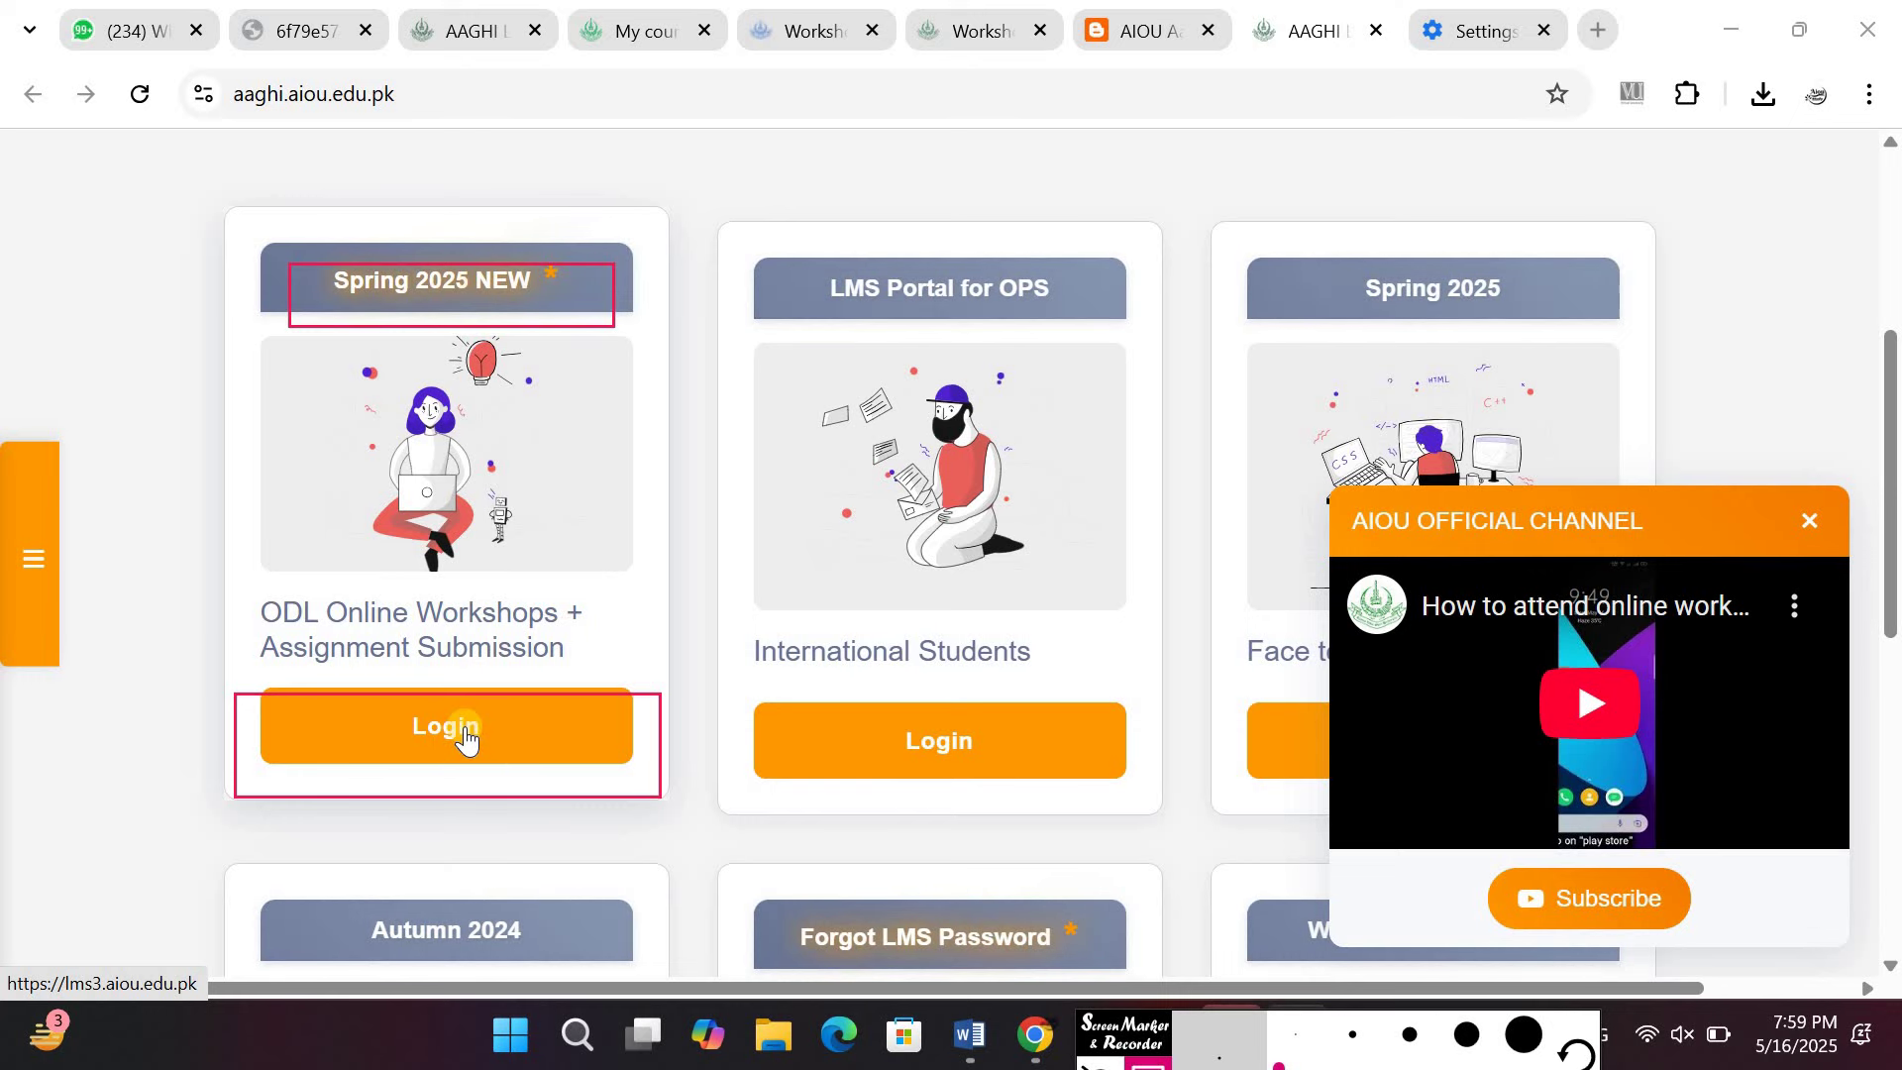
click(466, 735)
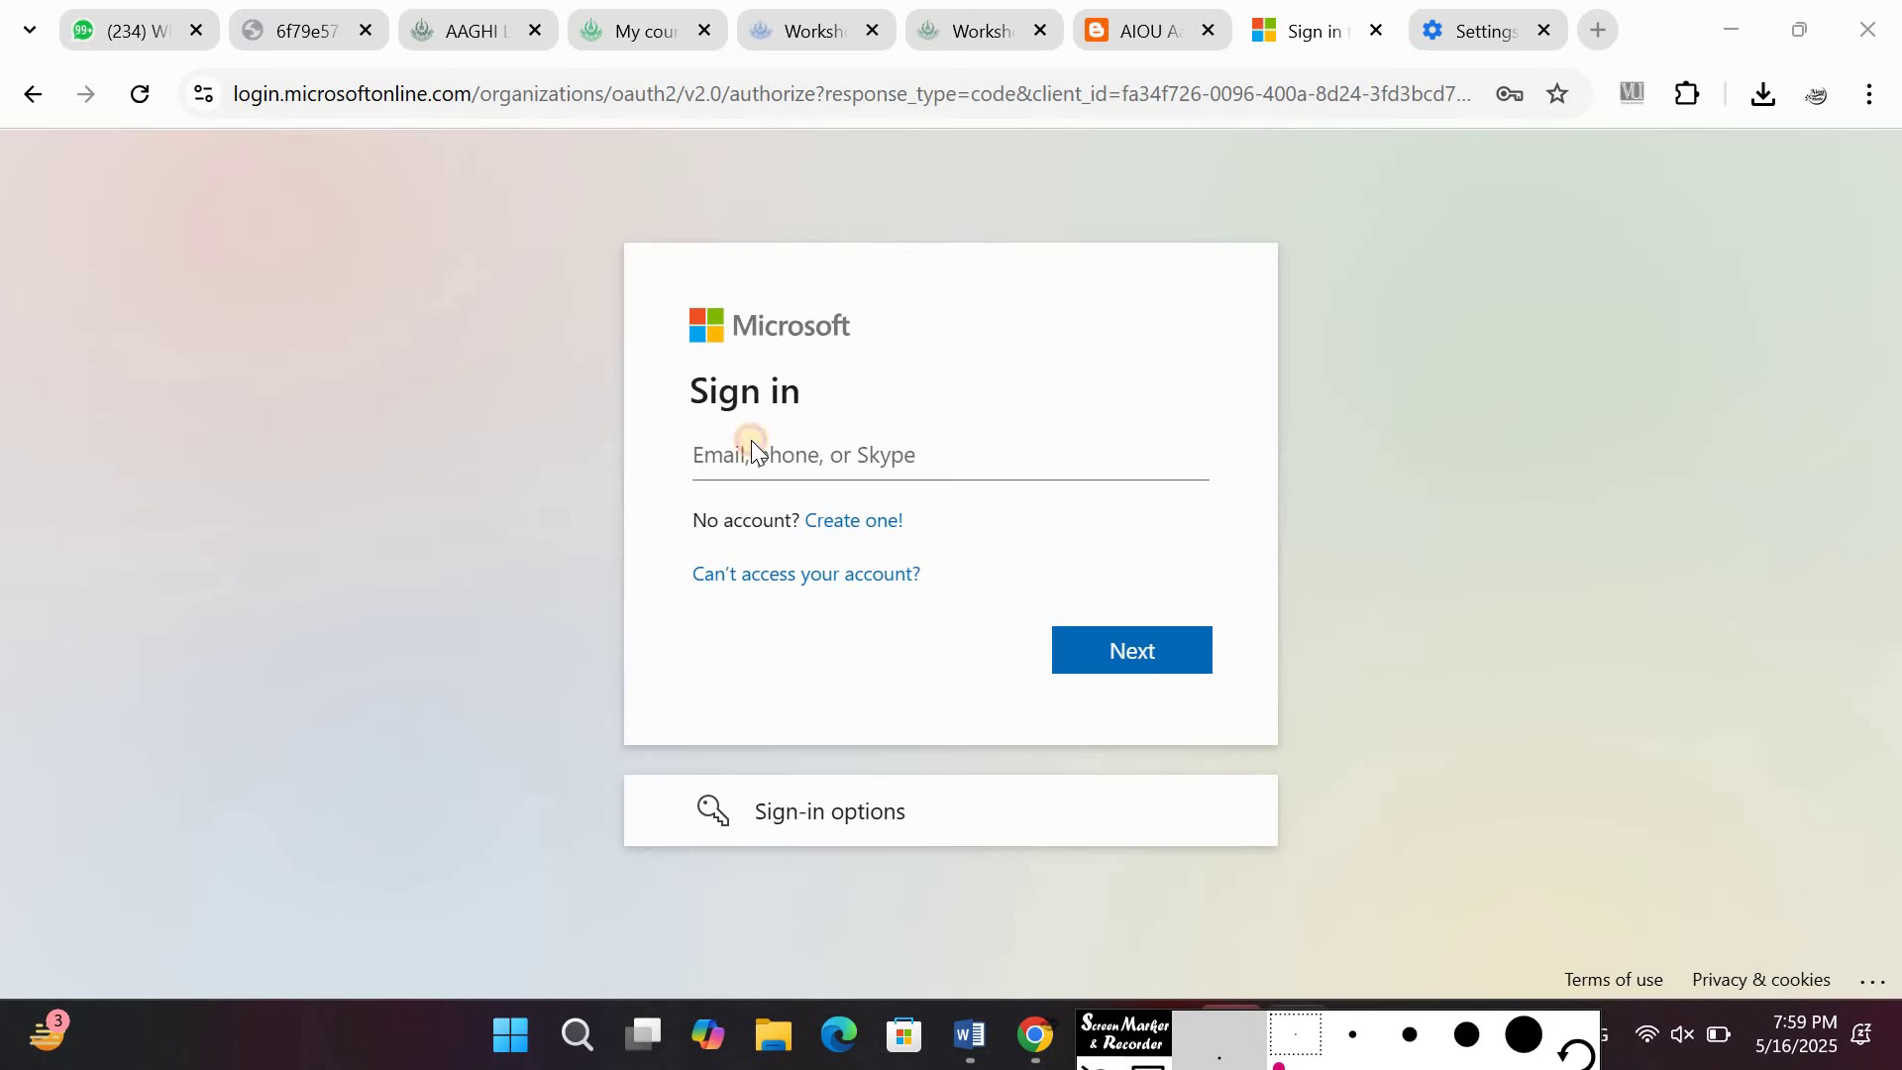
Enter the student's university e-mail on the Microsoft sign-in page and proceed to the password prompt
drag(673, 424, 977, 479)
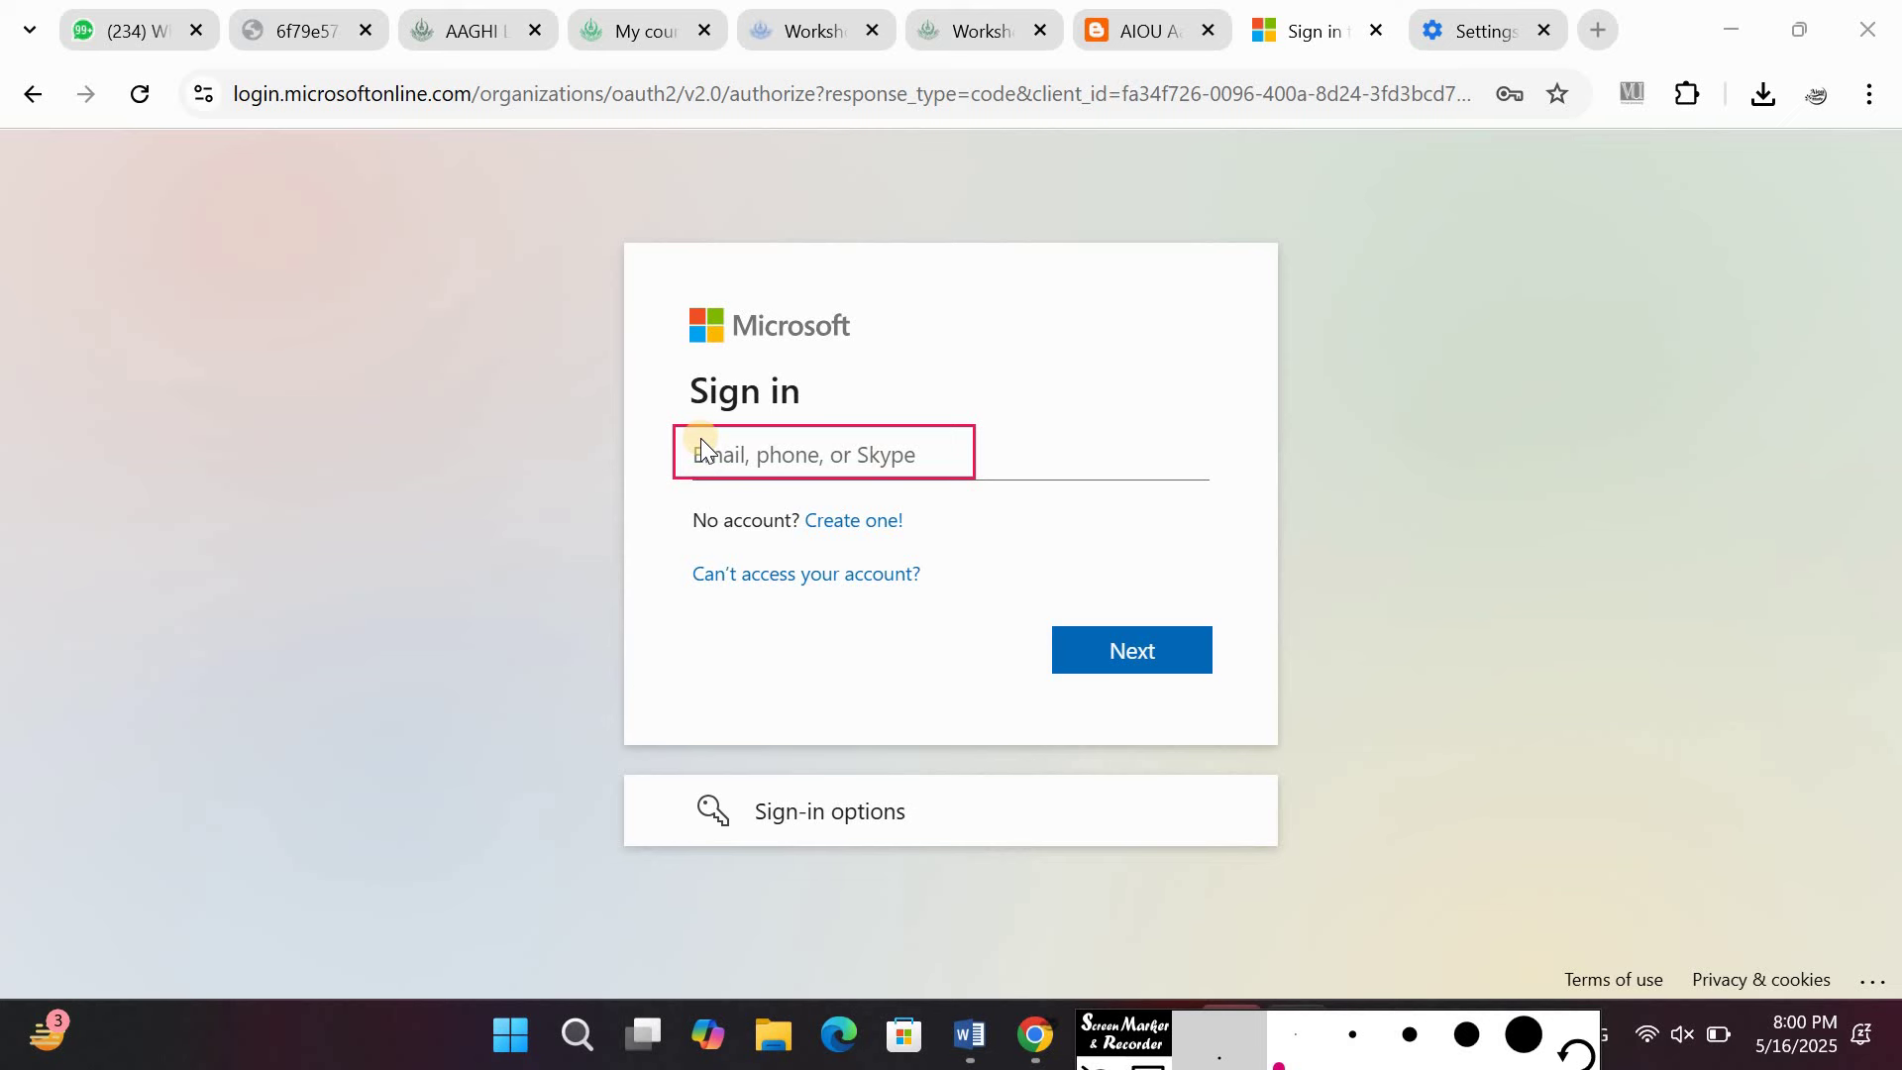
click(801, 462)
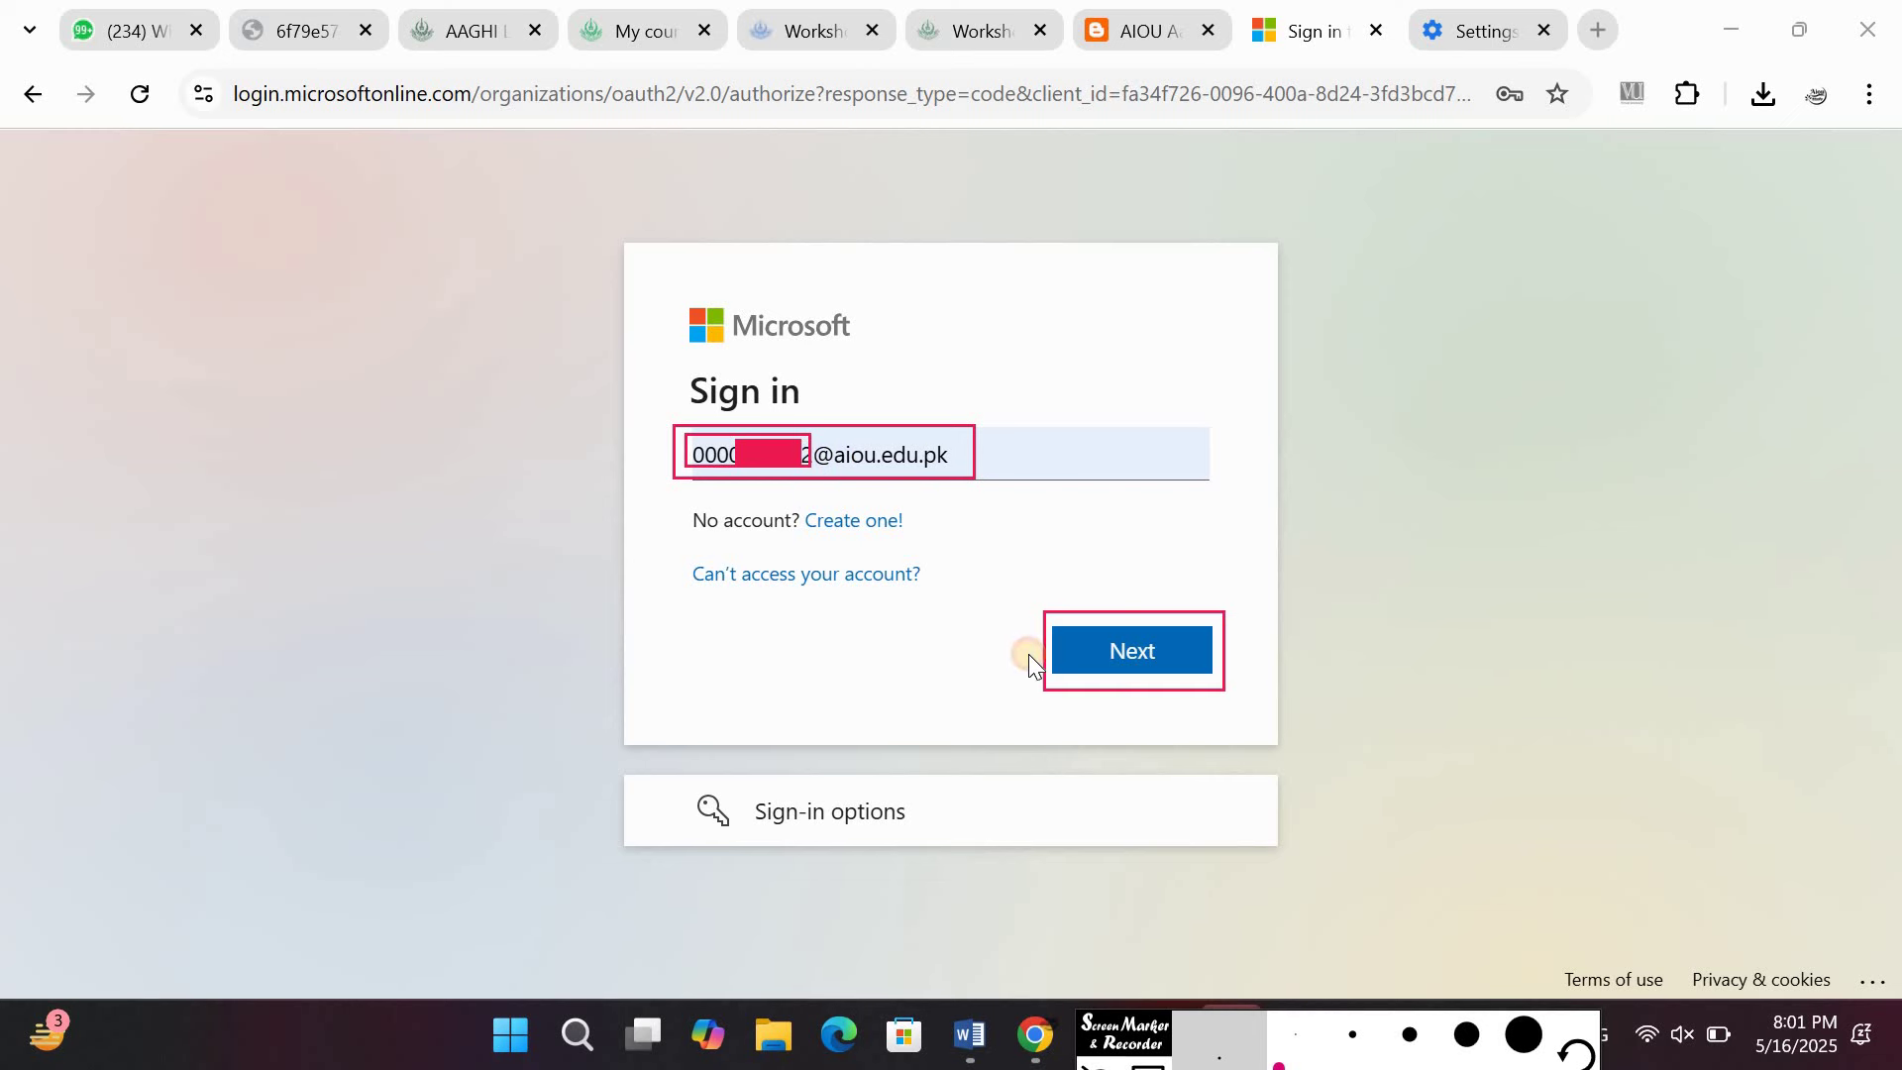
click(1124, 650)
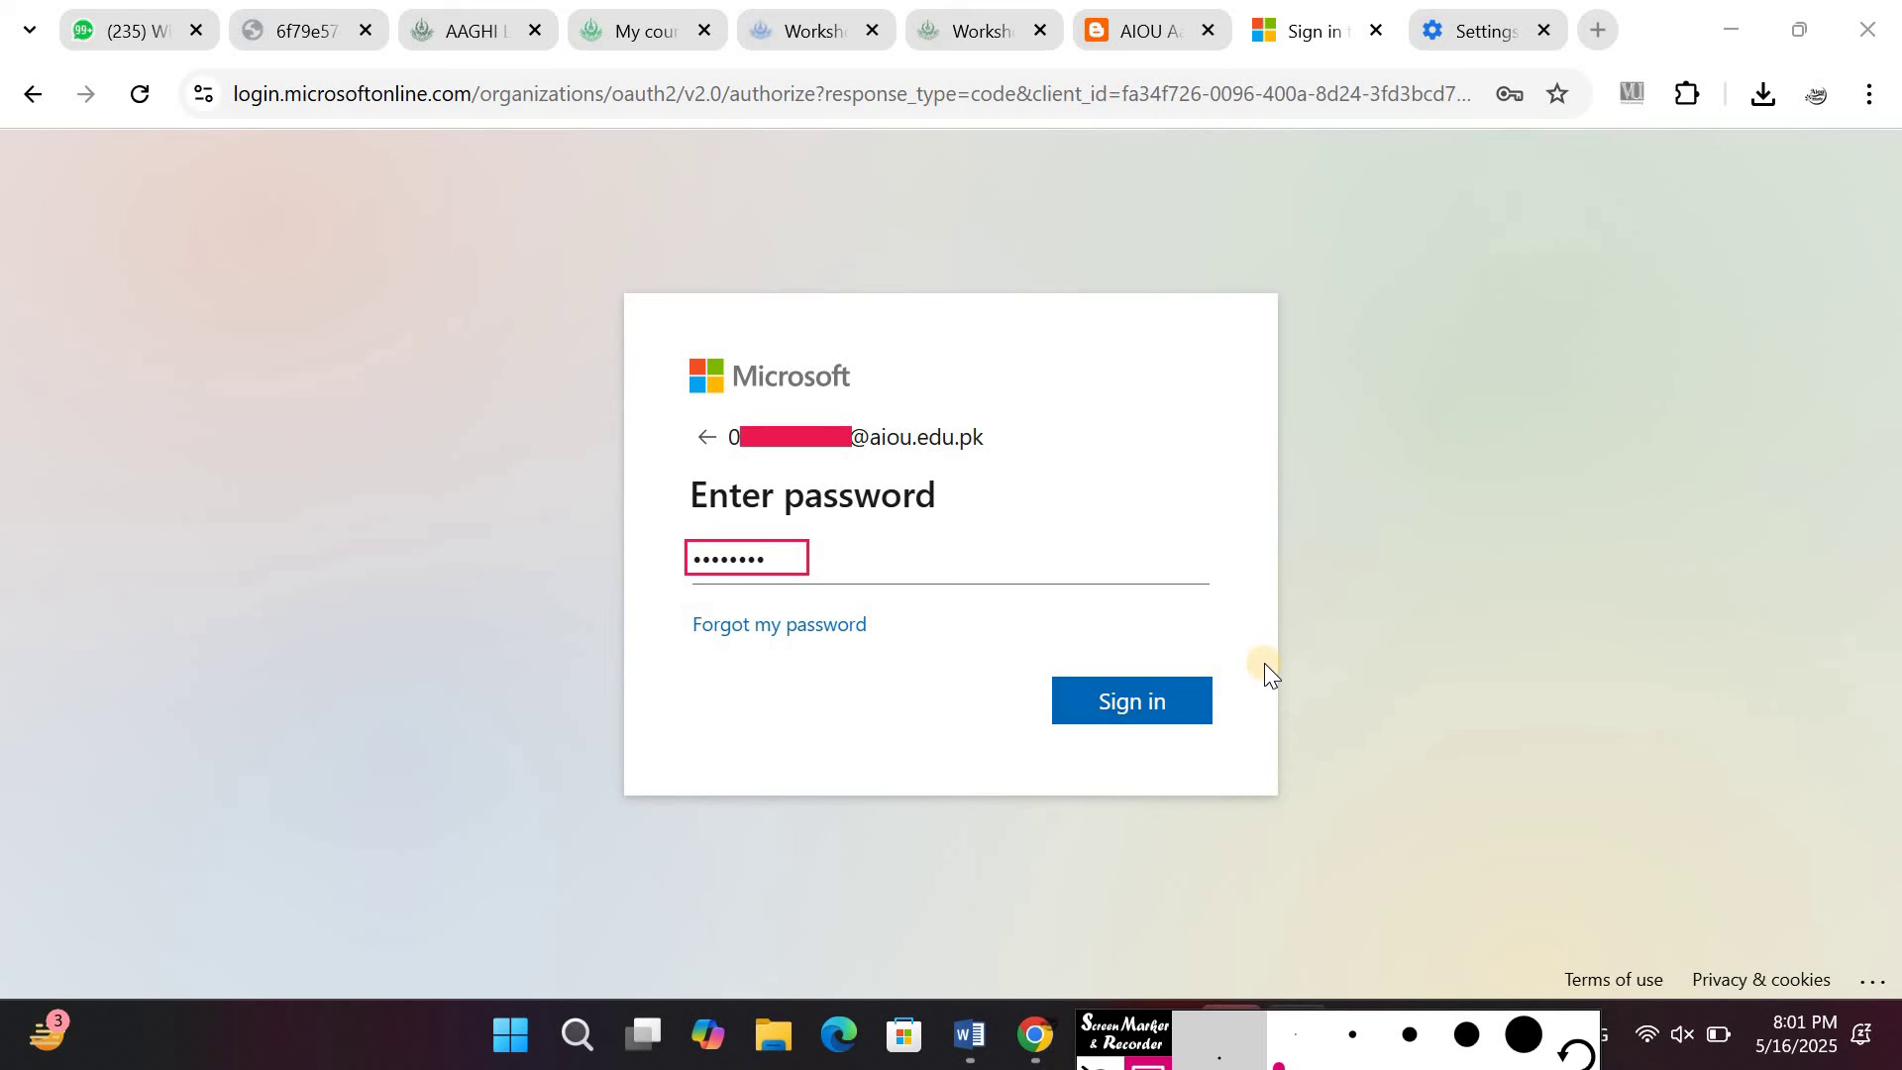
Sign in with the account password and choose to stay signed in
drag(1095, 687, 1245, 757)
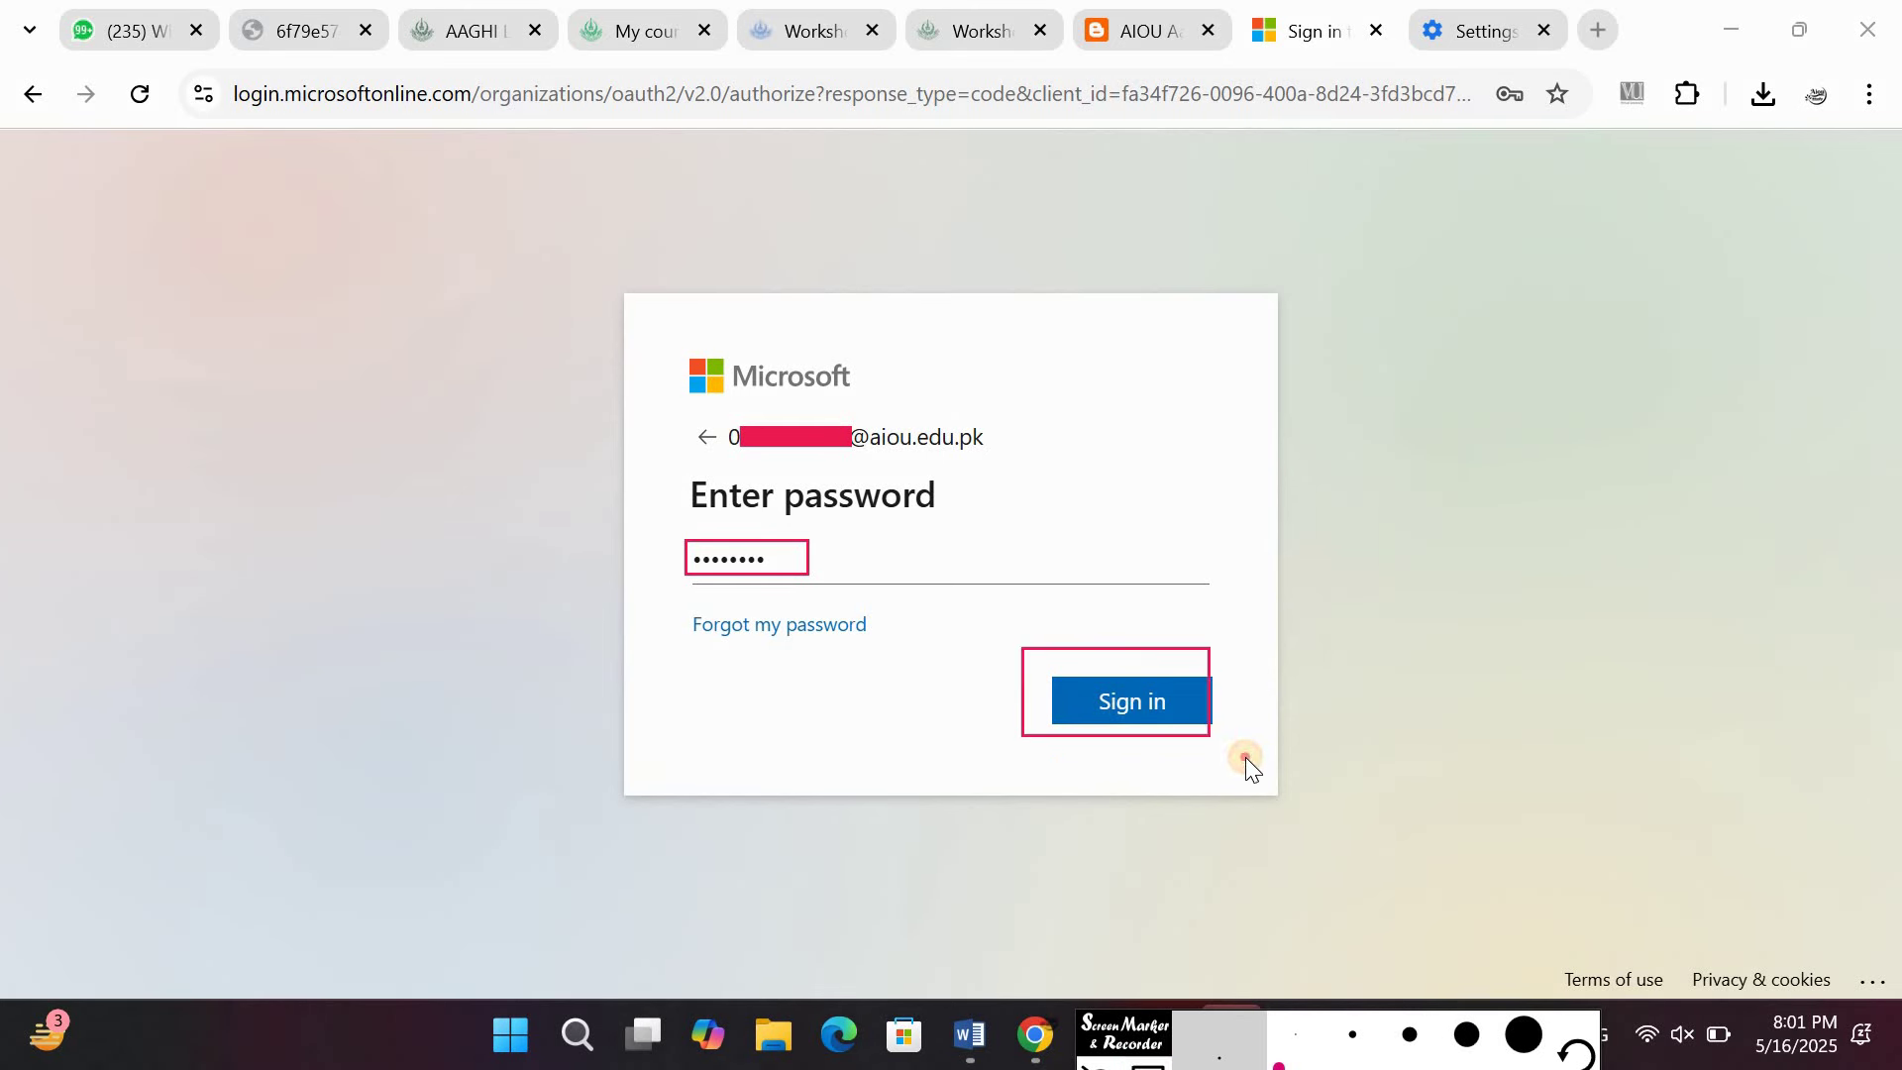
click(1128, 706)
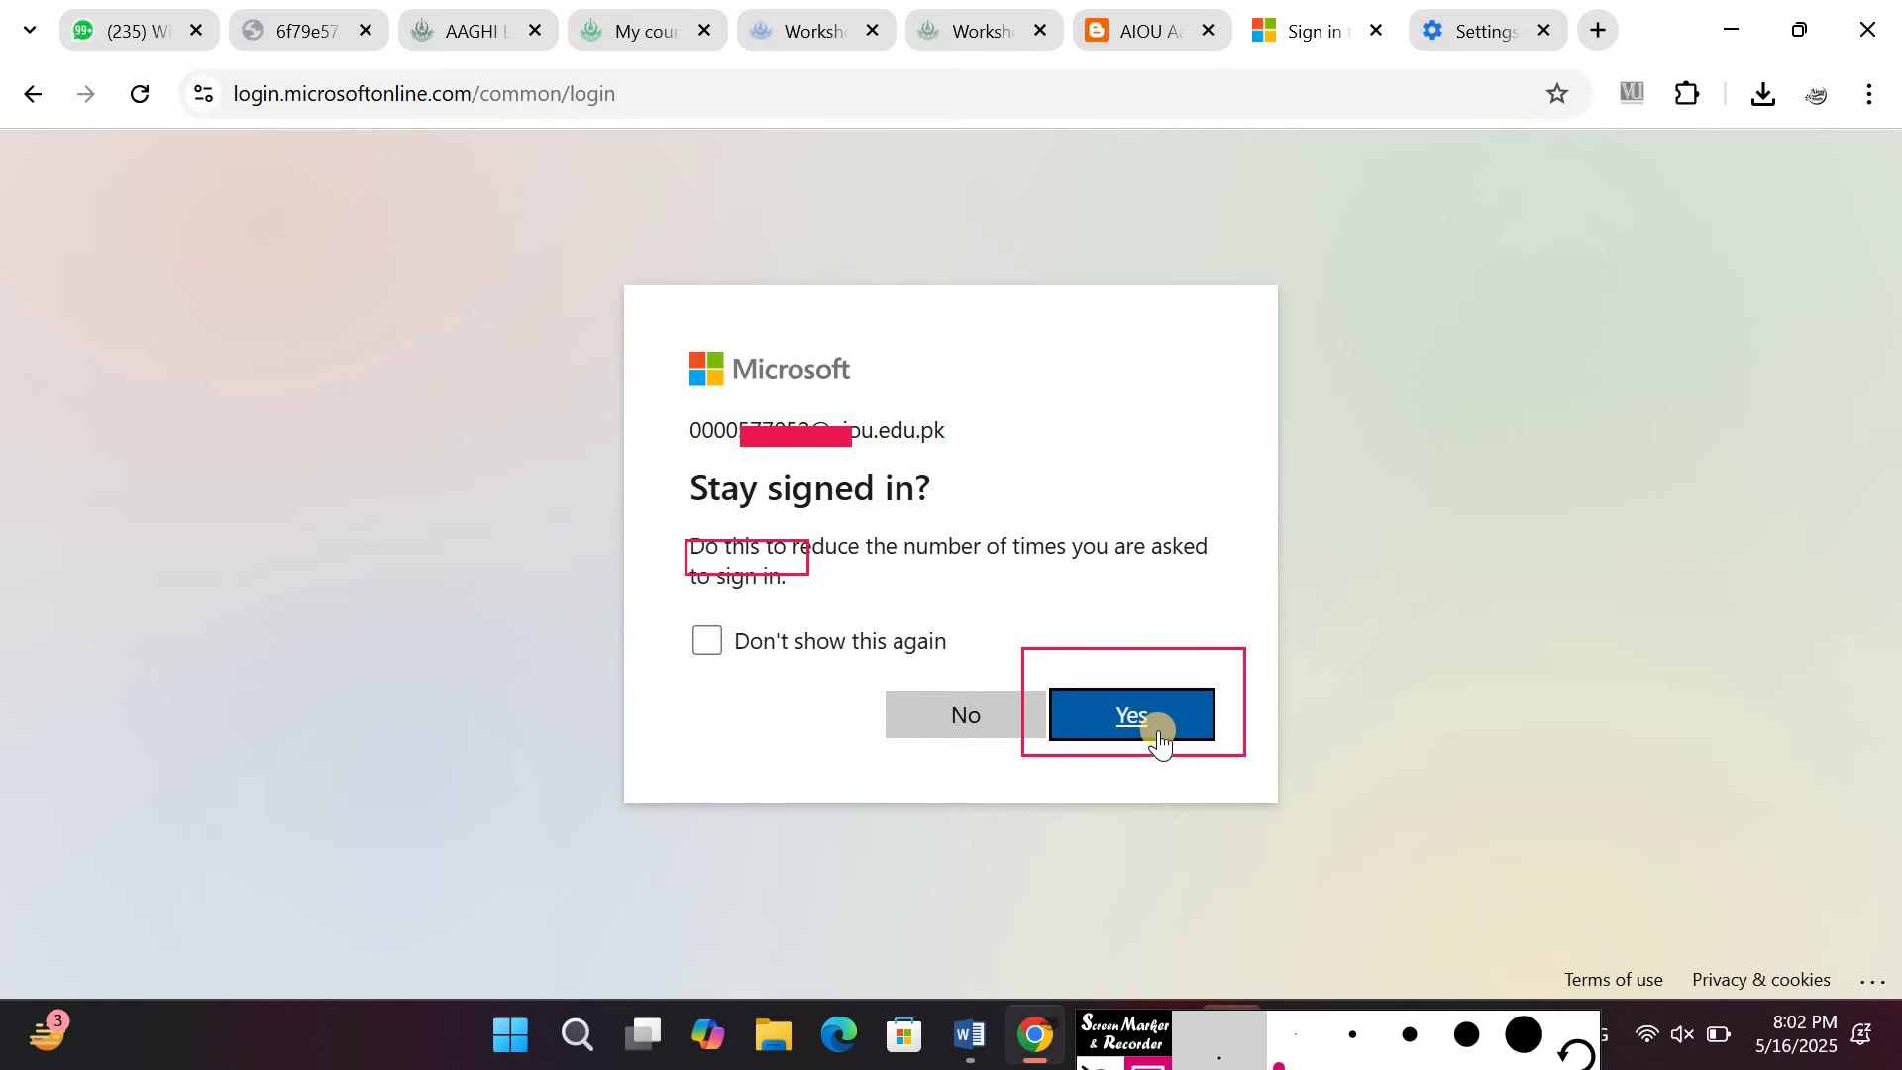
click(1144, 726)
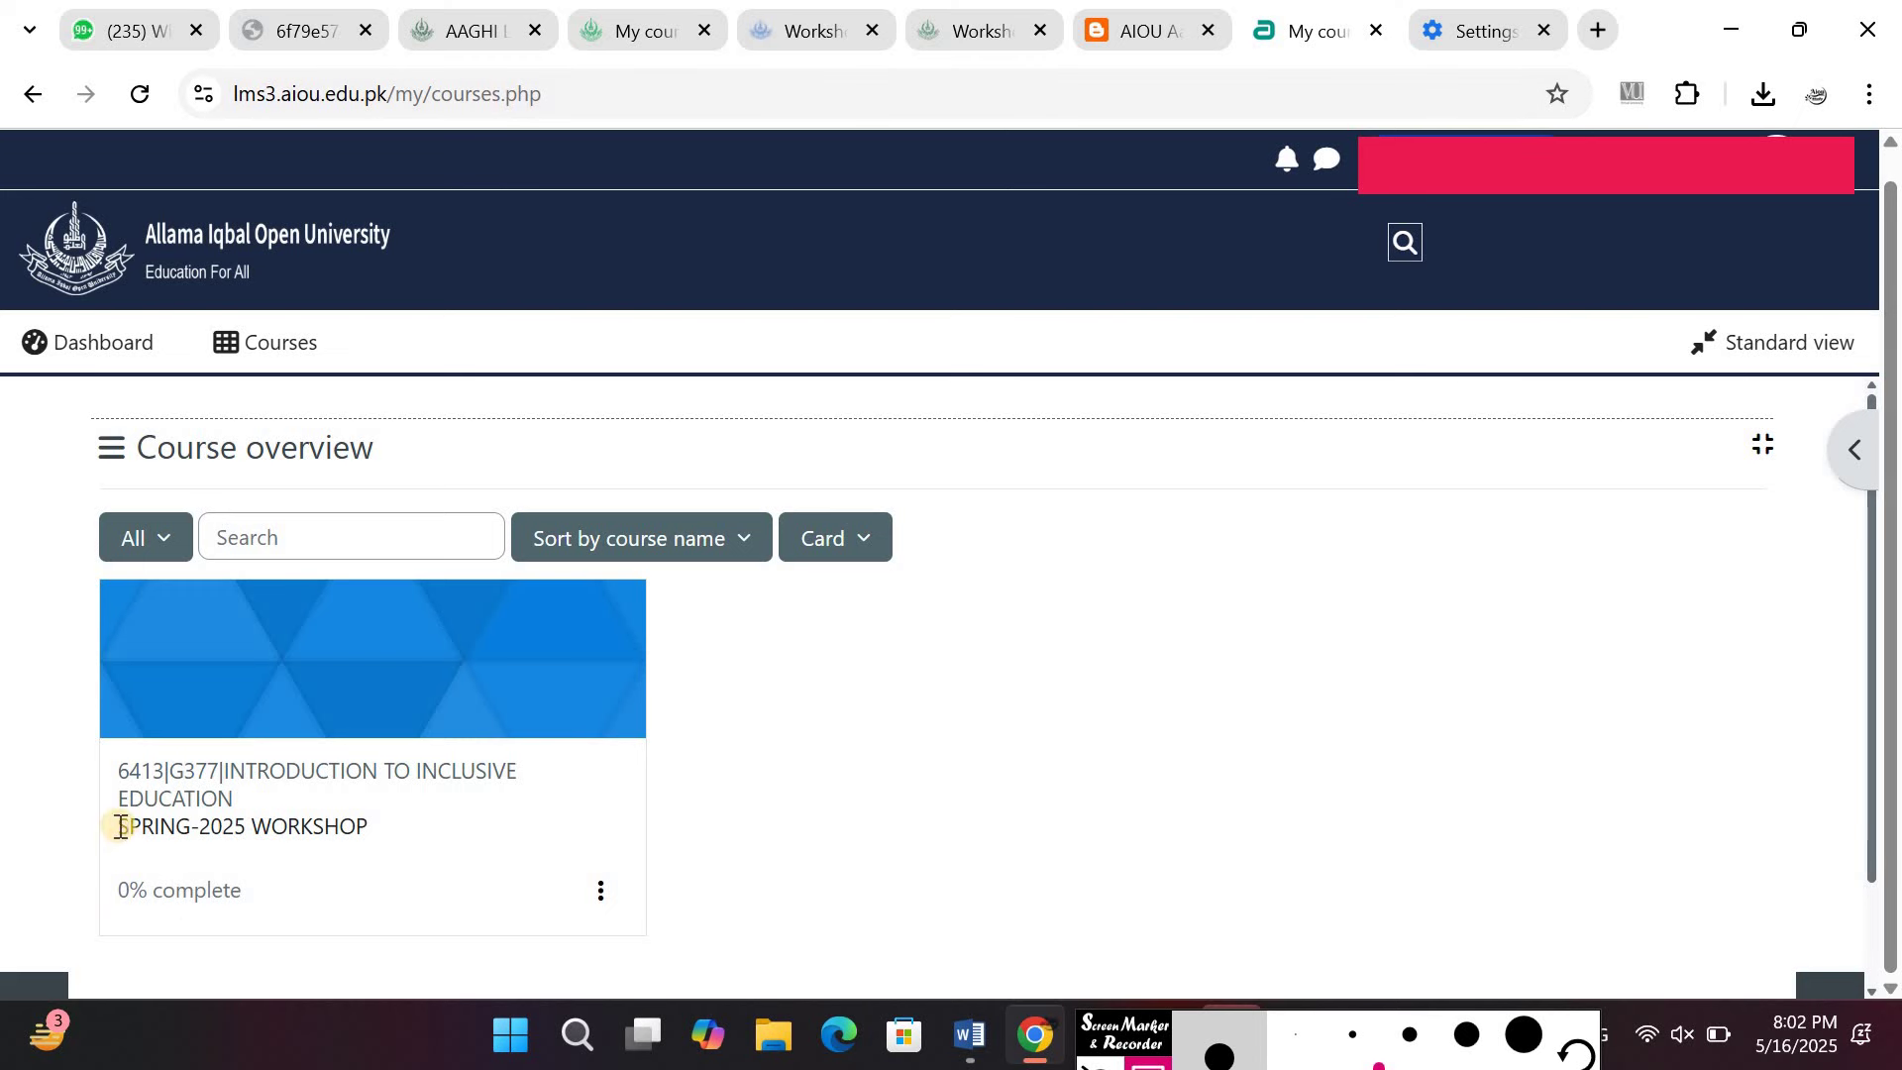
Check the SPRING-2025 WORKSHOP label on the Introduction to Inclusive Education course card
drag(110, 823, 391, 840)
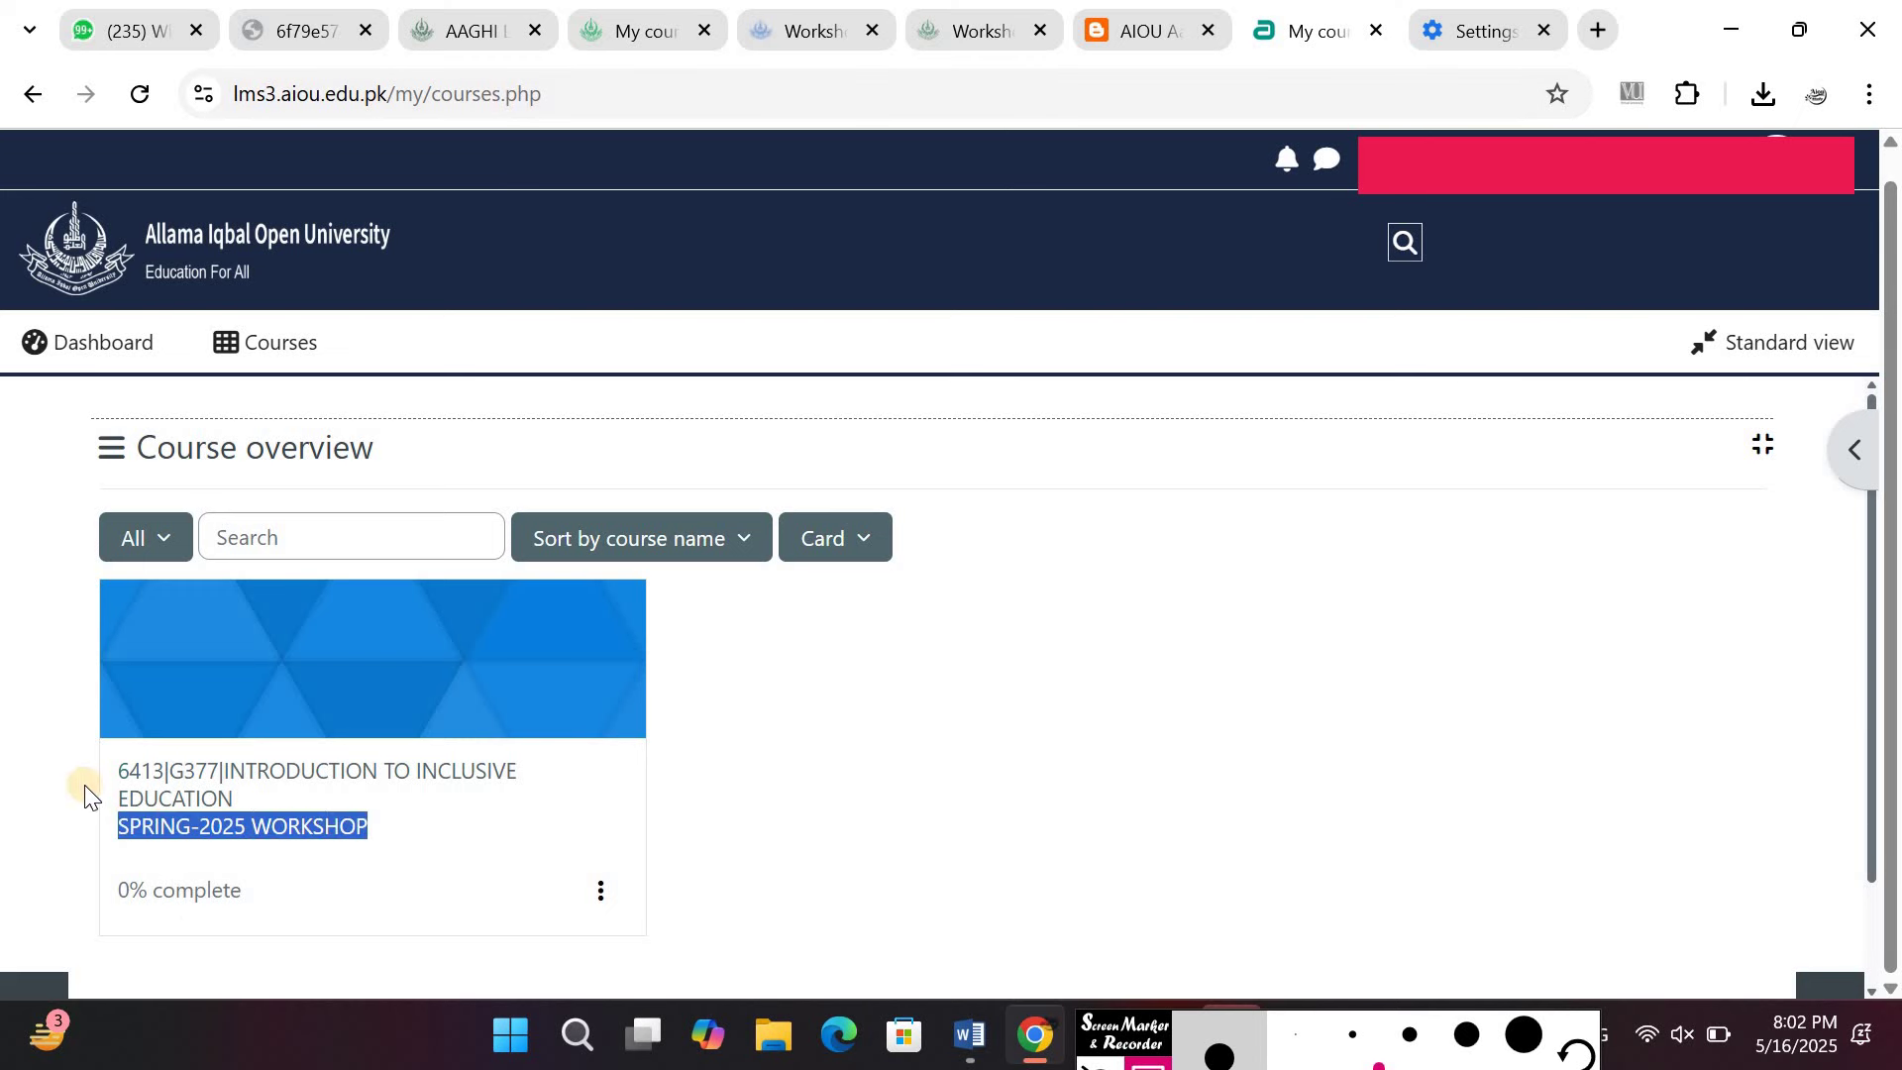
click(85, 783)
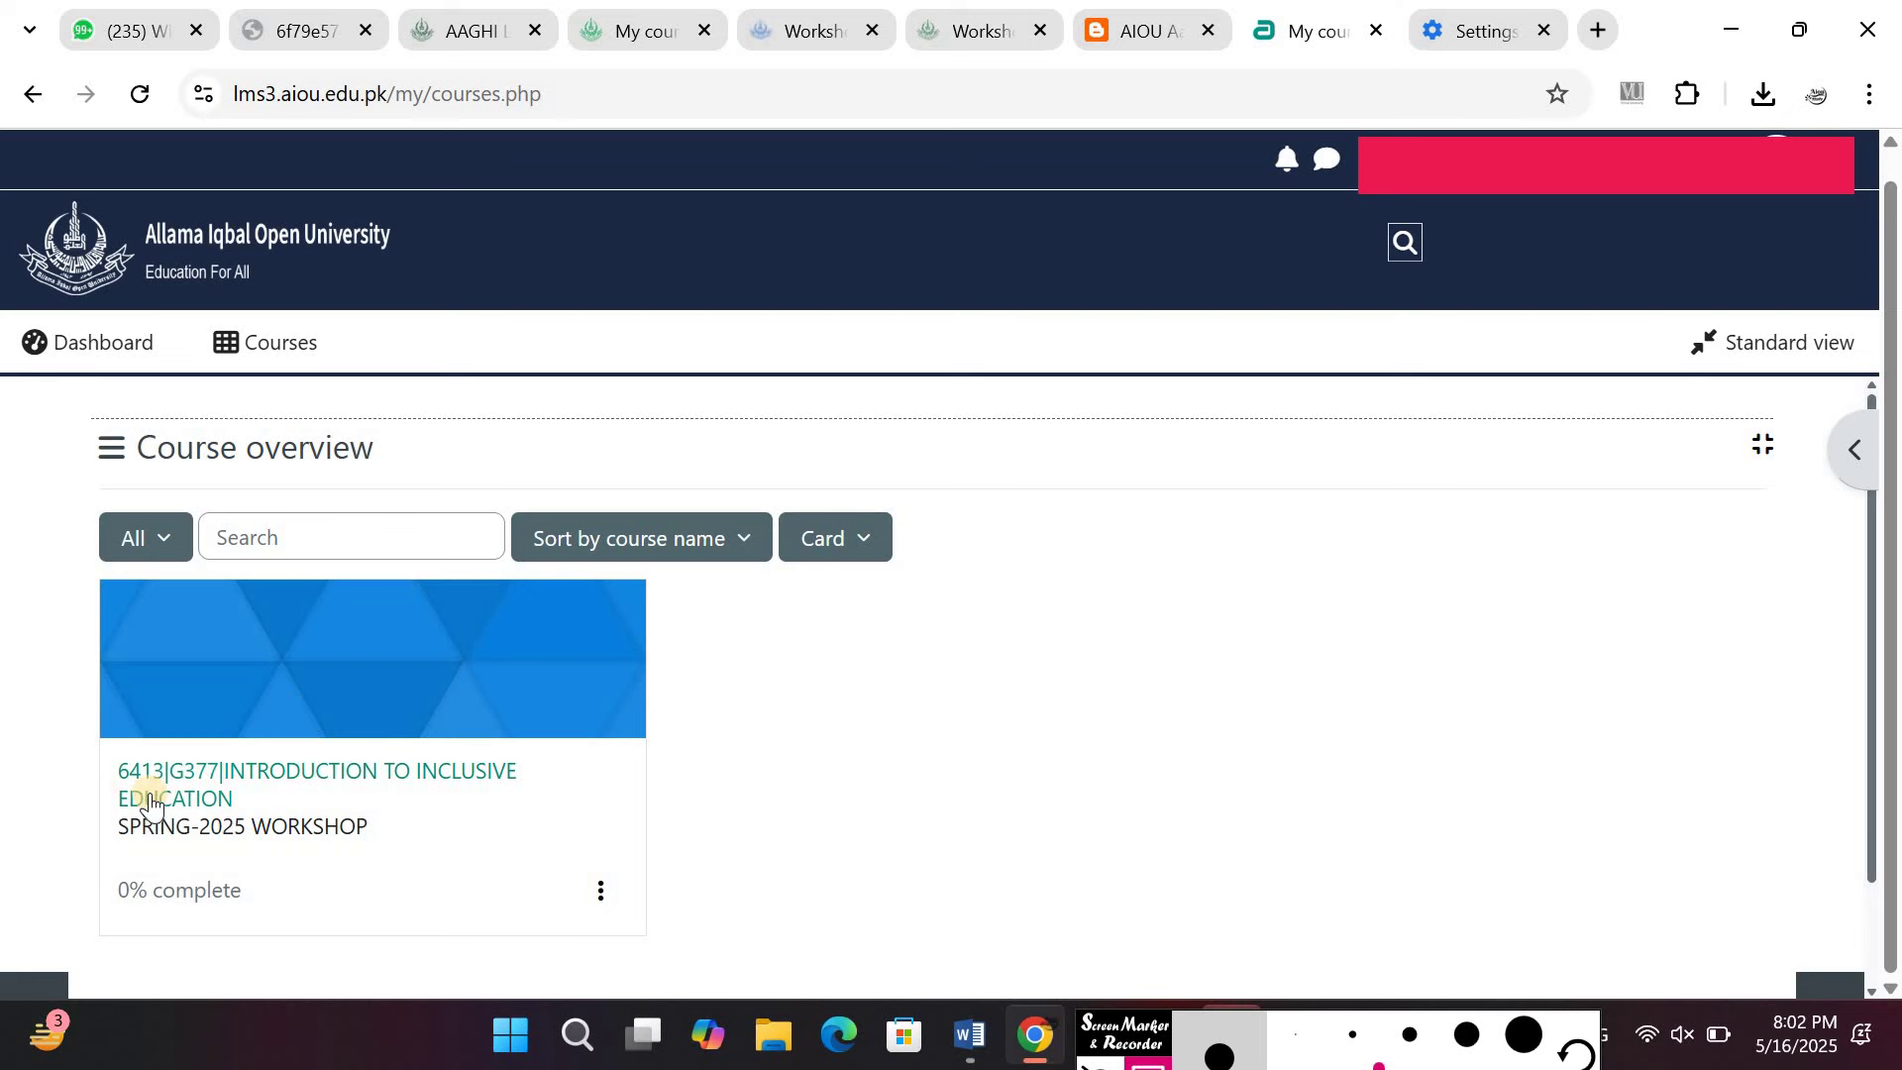
Open the Introduction to Inclusive Education course from the Course overview and hide its course index
click(199, 784)
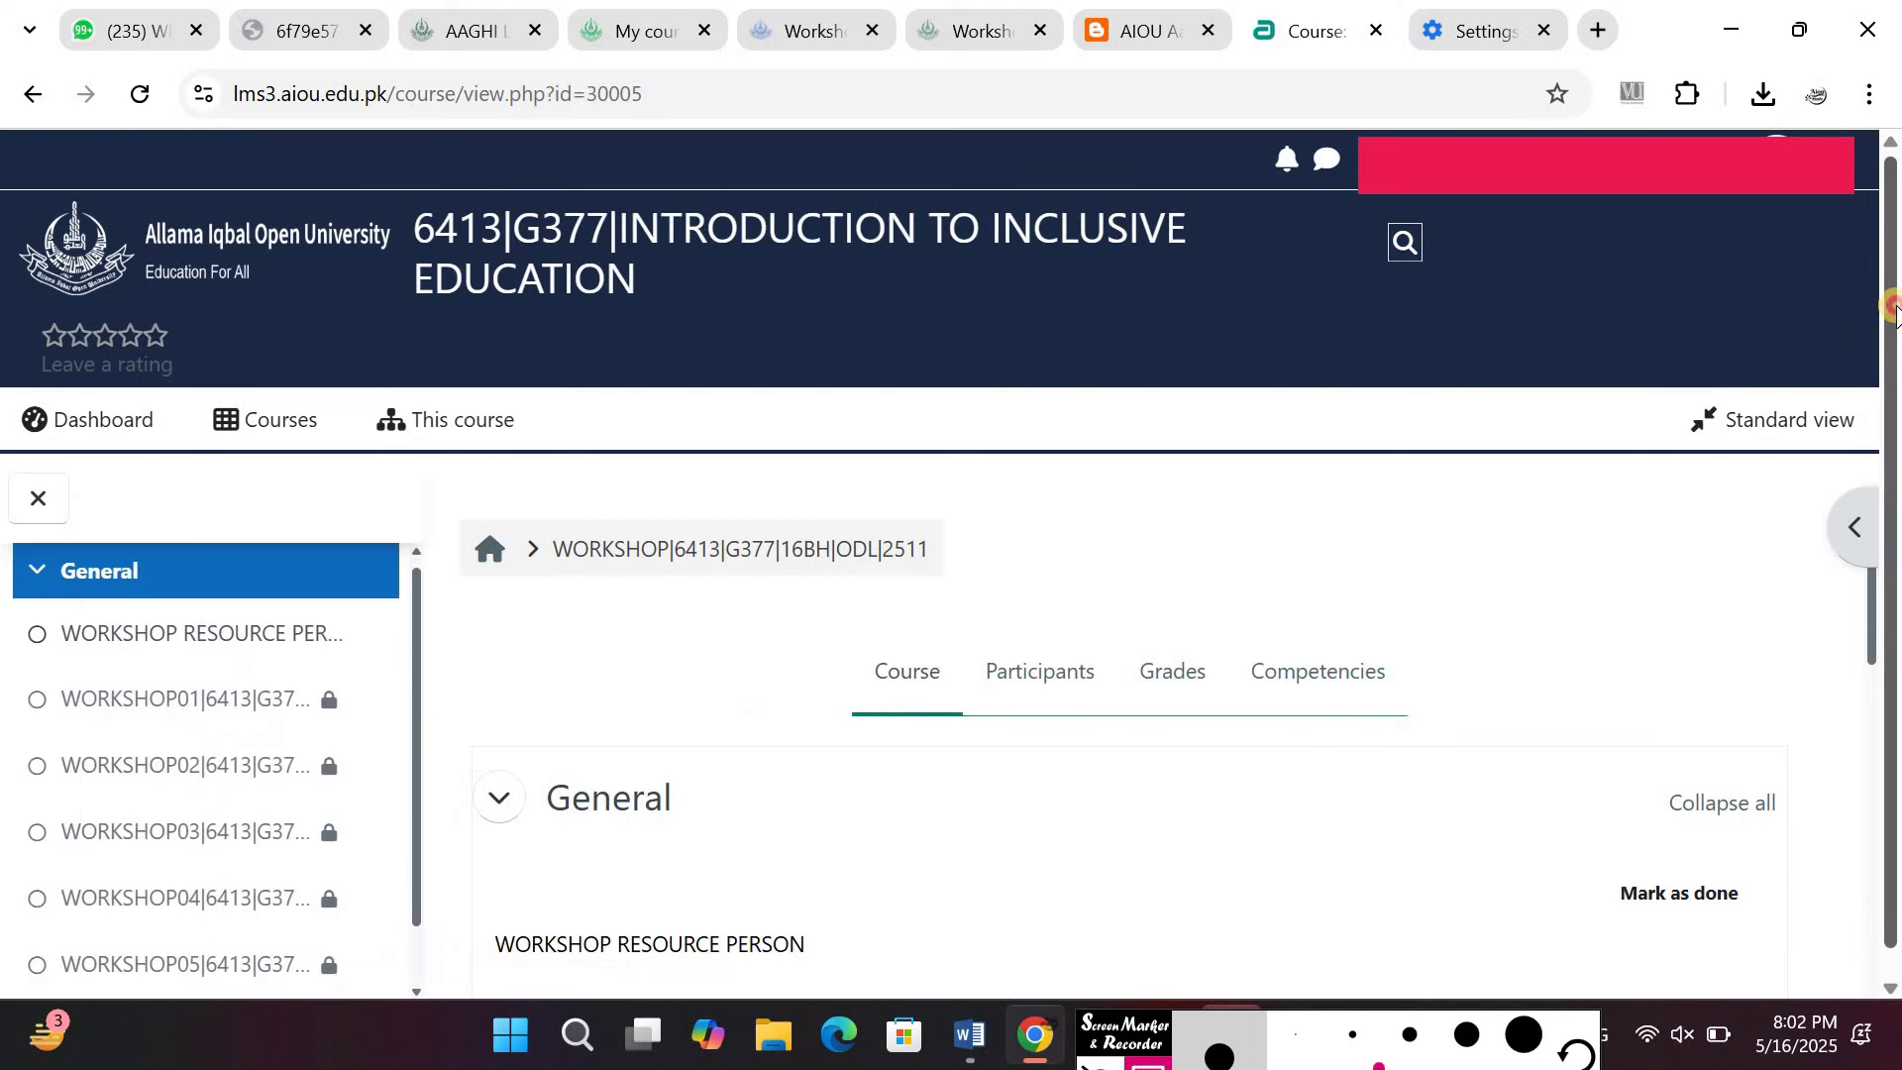
scroll(1887, 446, down, 1)
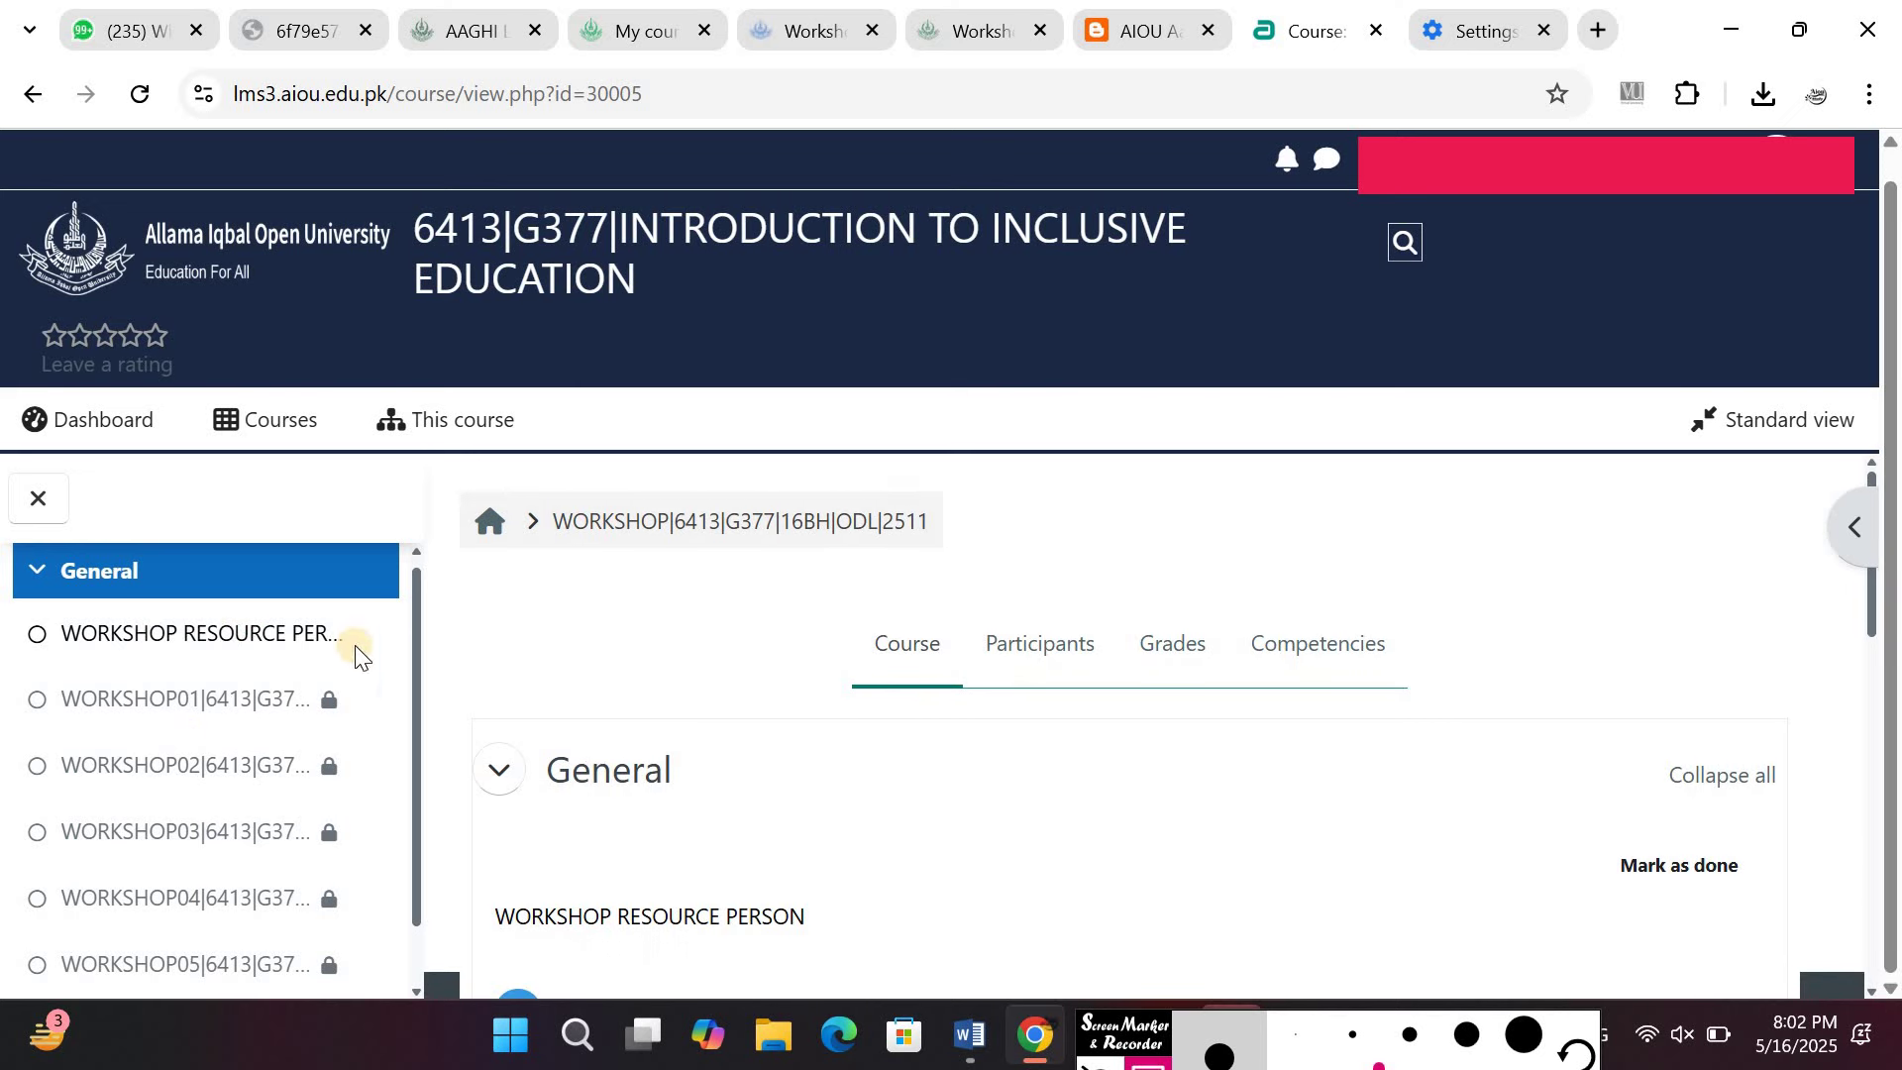
click(38, 503)
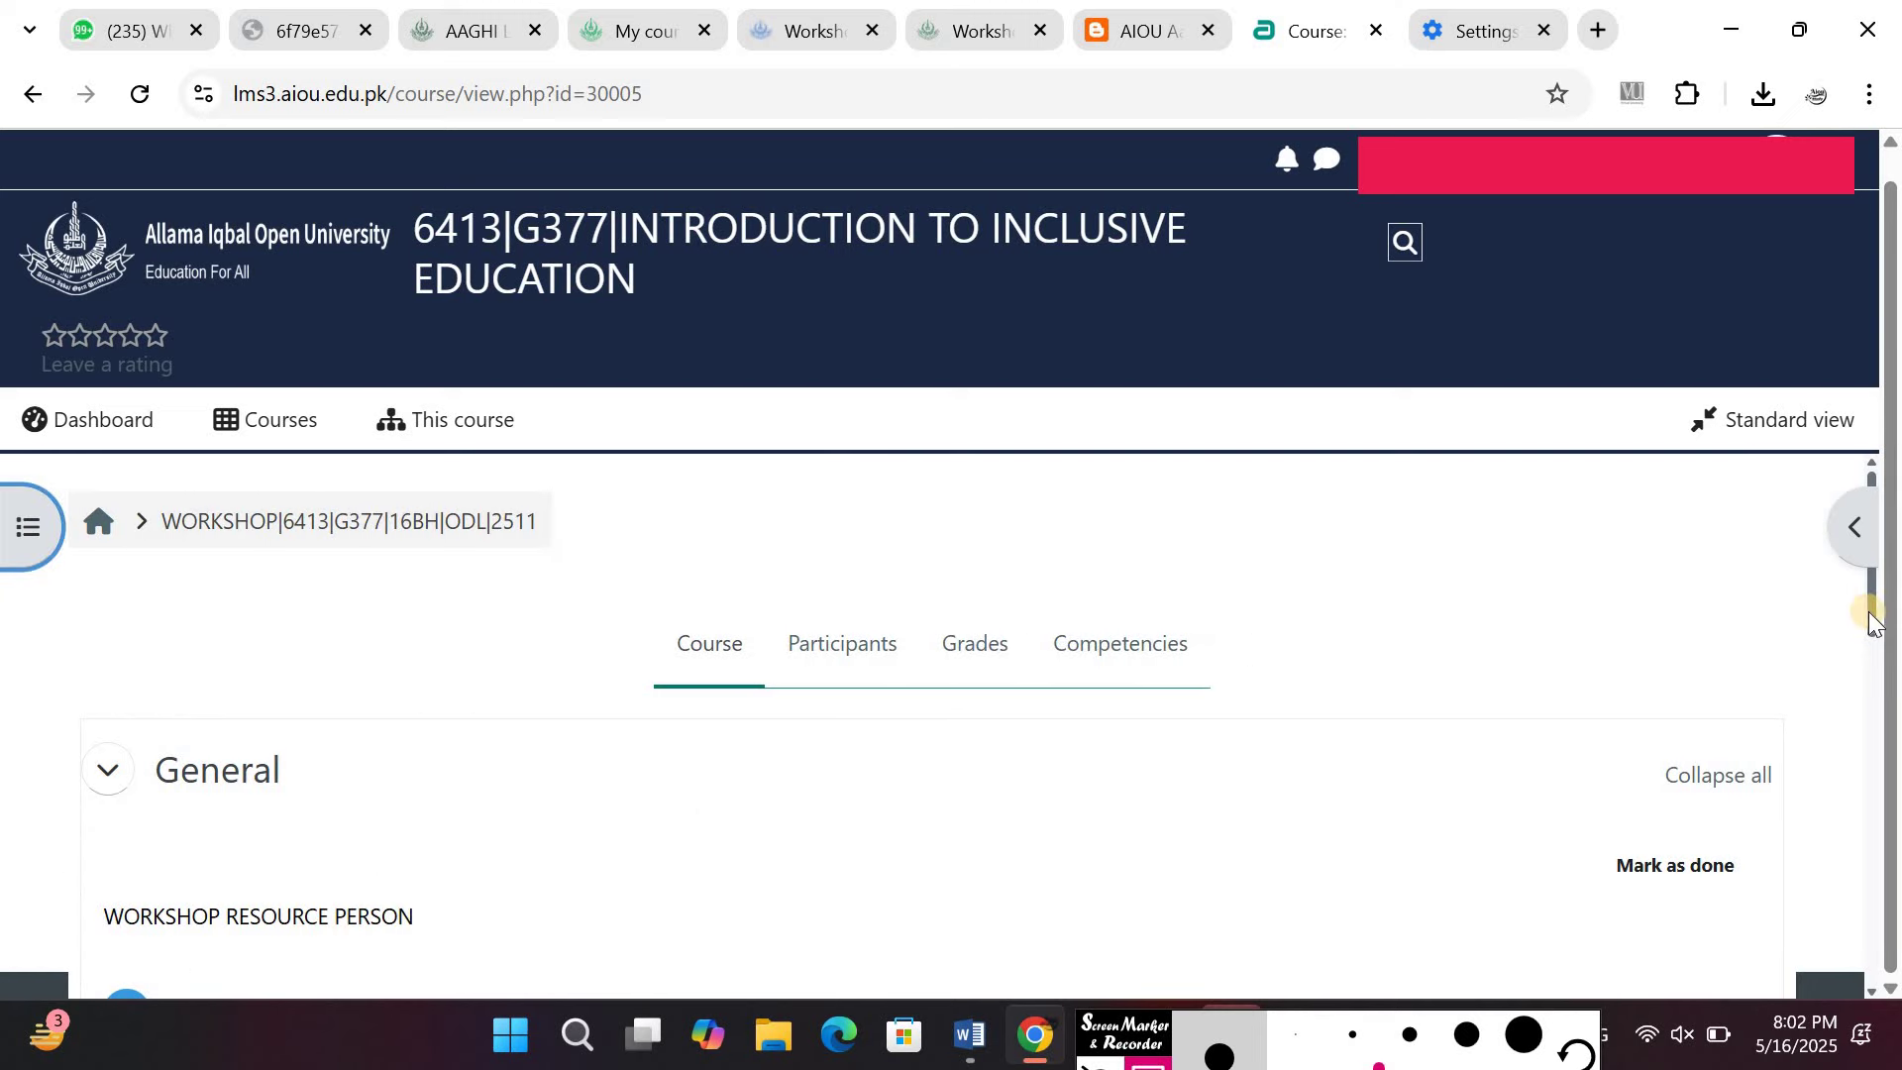
Check when the first workshop session, WORKSHOP01, becomes available in the course's General section
click(1876, 649)
scroll(1873, 594, up, 8)
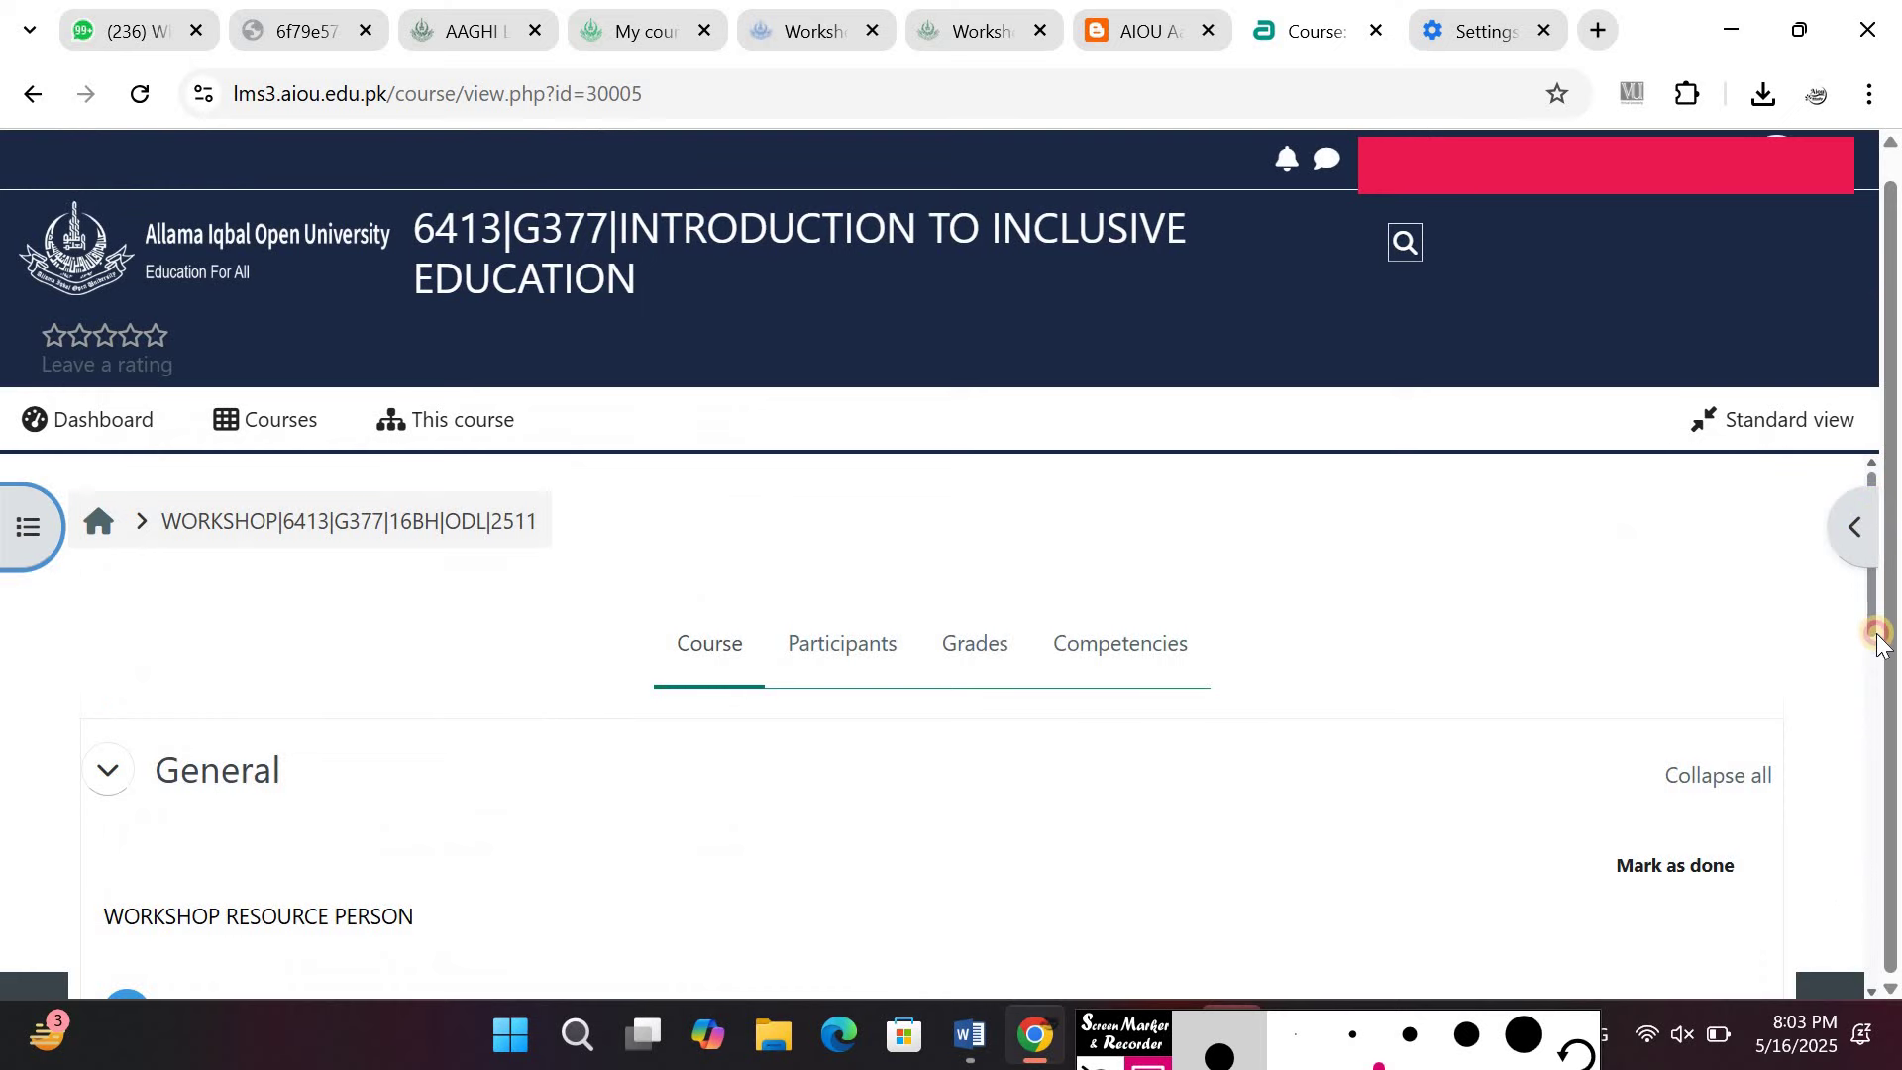
click(1879, 679)
scroll(991, 495, down, 1)
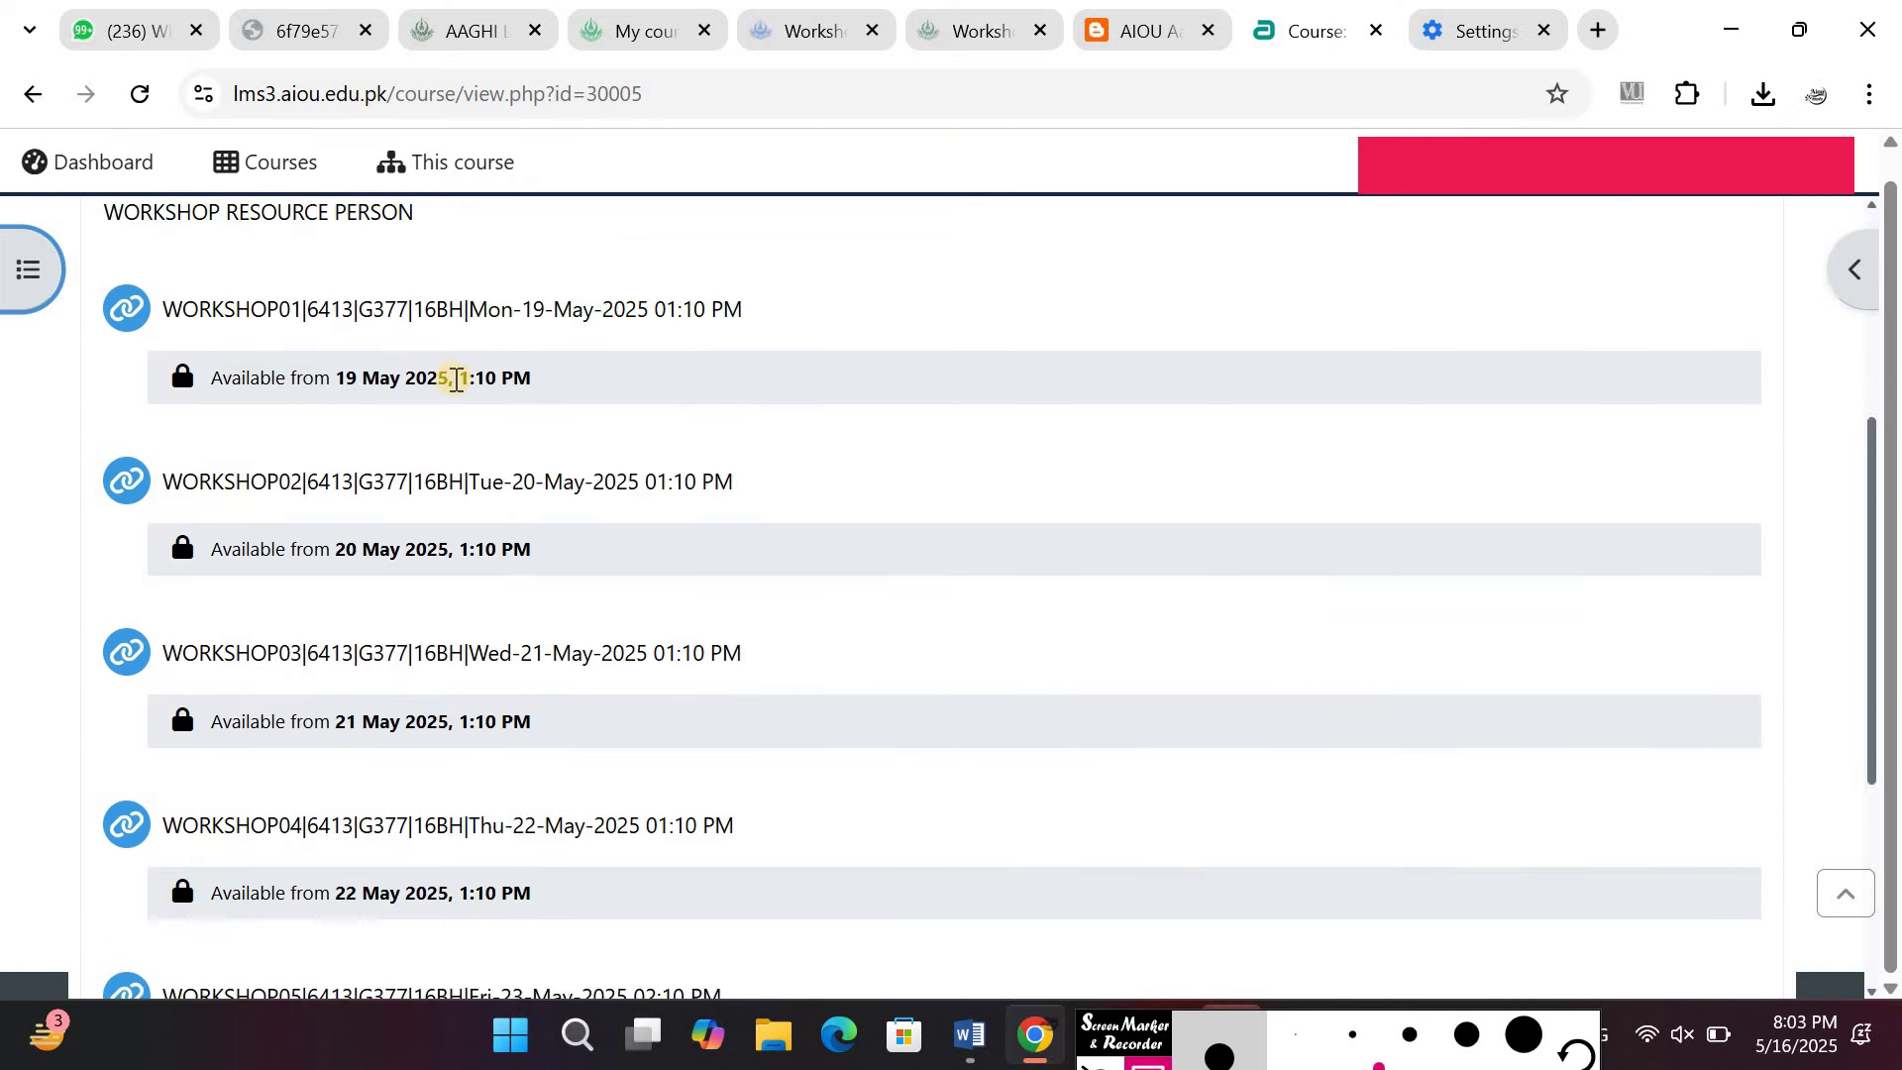
drag(514, 378, 182, 381)
click(193, 389)
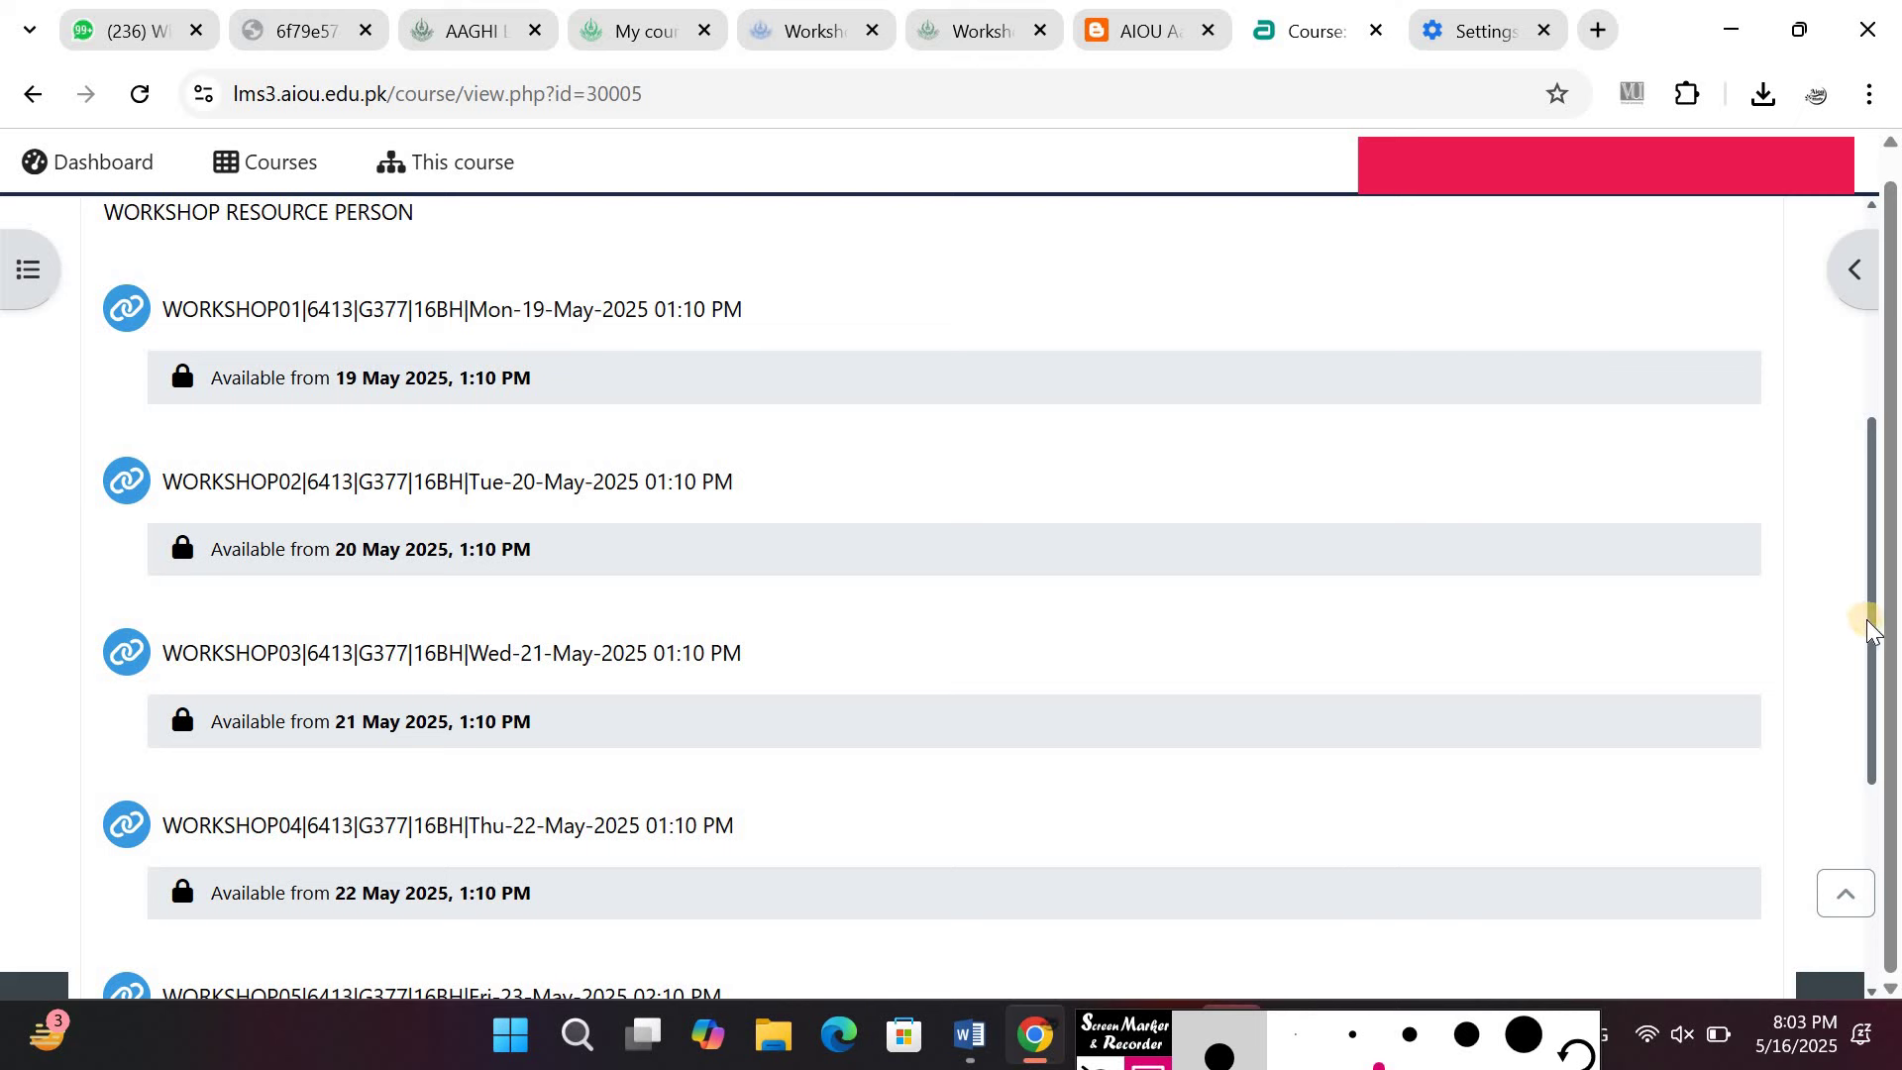
Review the availability dates and times of the remaining workshop sessions through WORKSHOP06
drag(1877, 680, 1896, 830)
scroll(582, 633, down, 2)
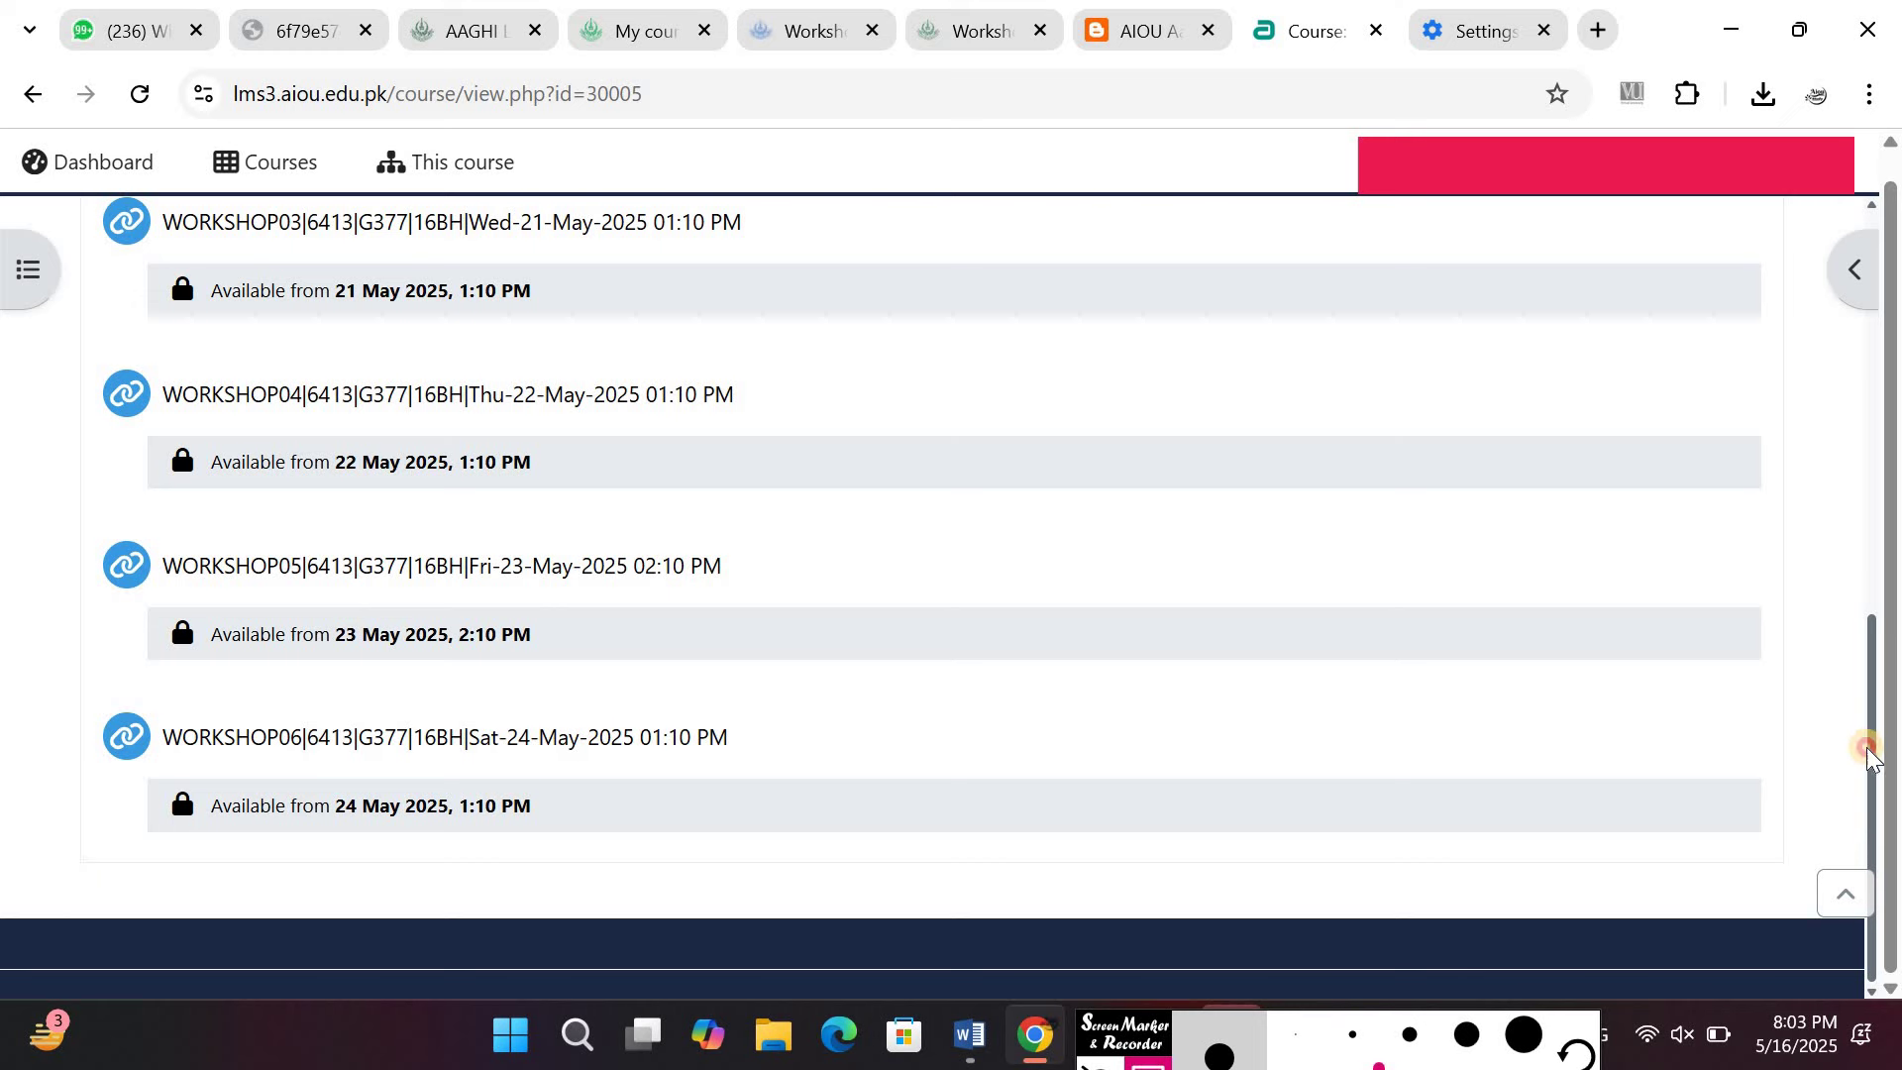
drag(1868, 743, 1869, 218)
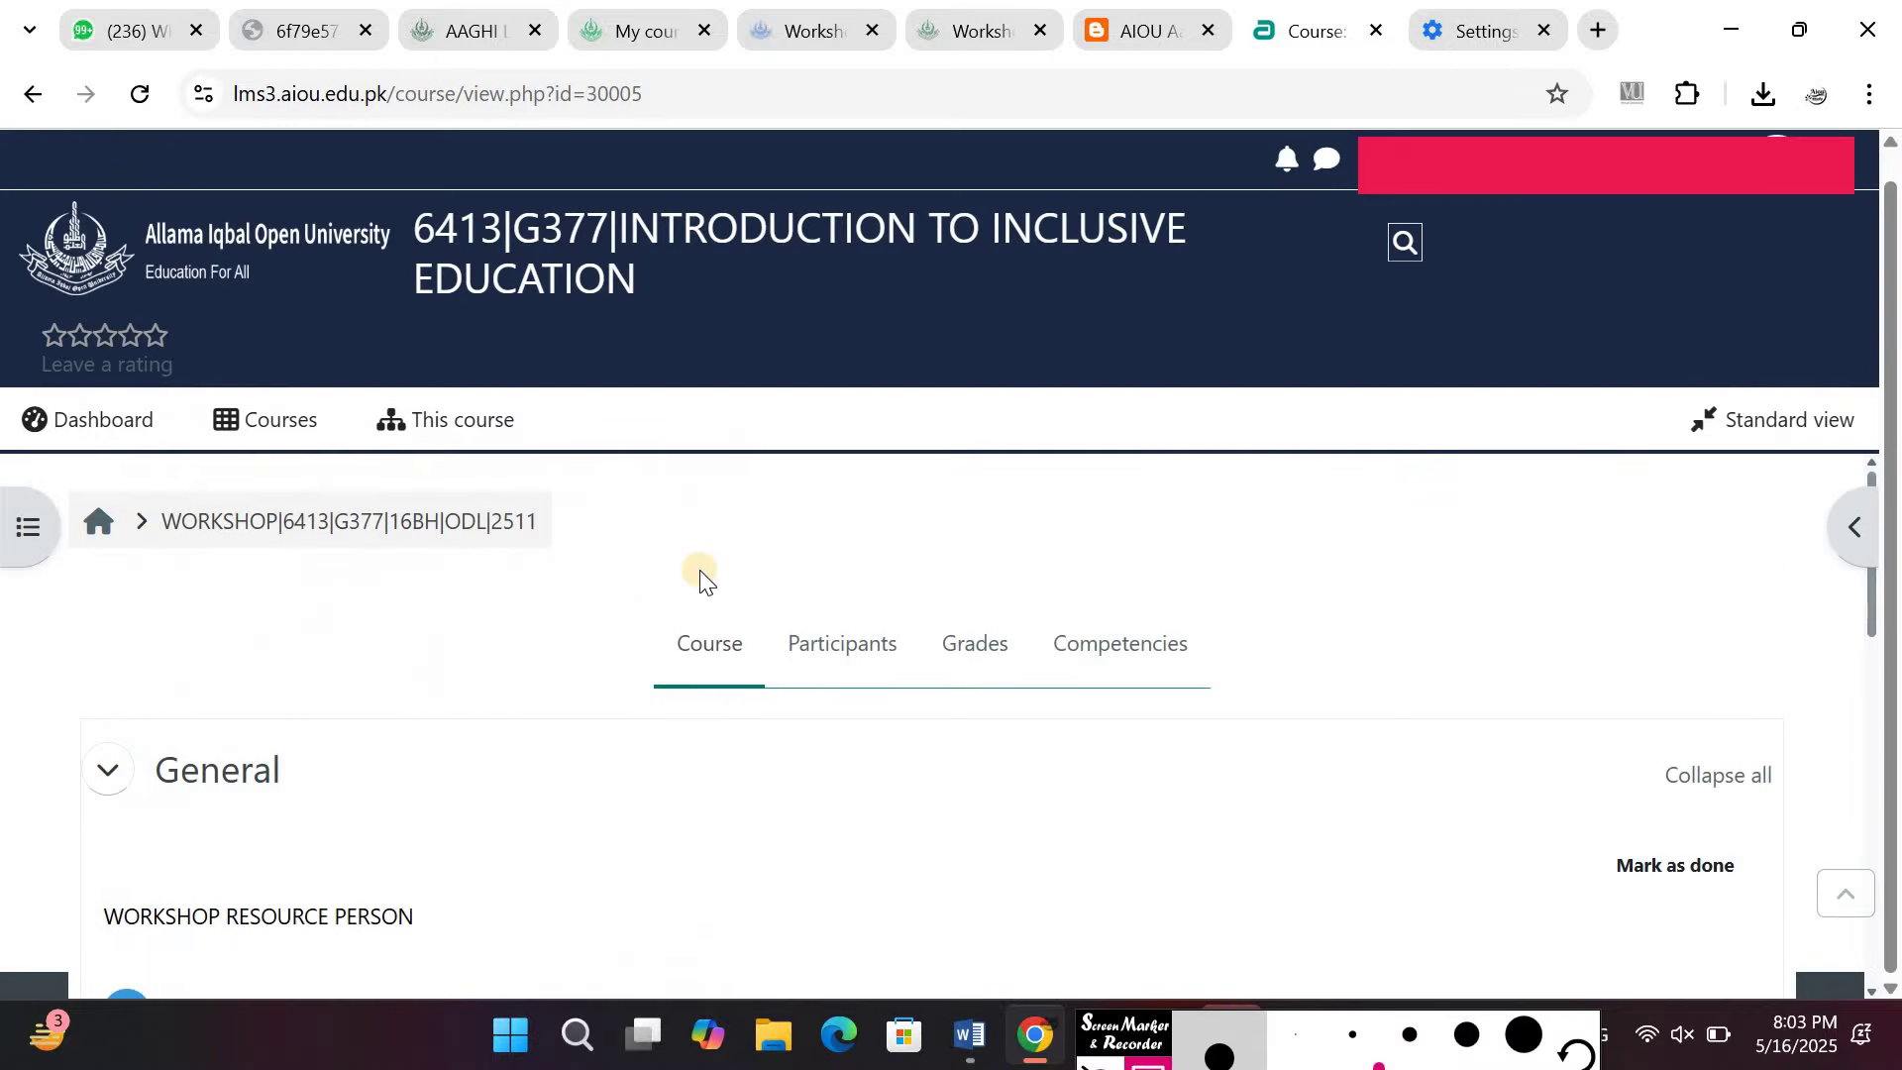
Return to the Course overview, then switch to the aioustudy.pk article on the Aaghi LMS Portal and look through its introduction
click(100, 523)
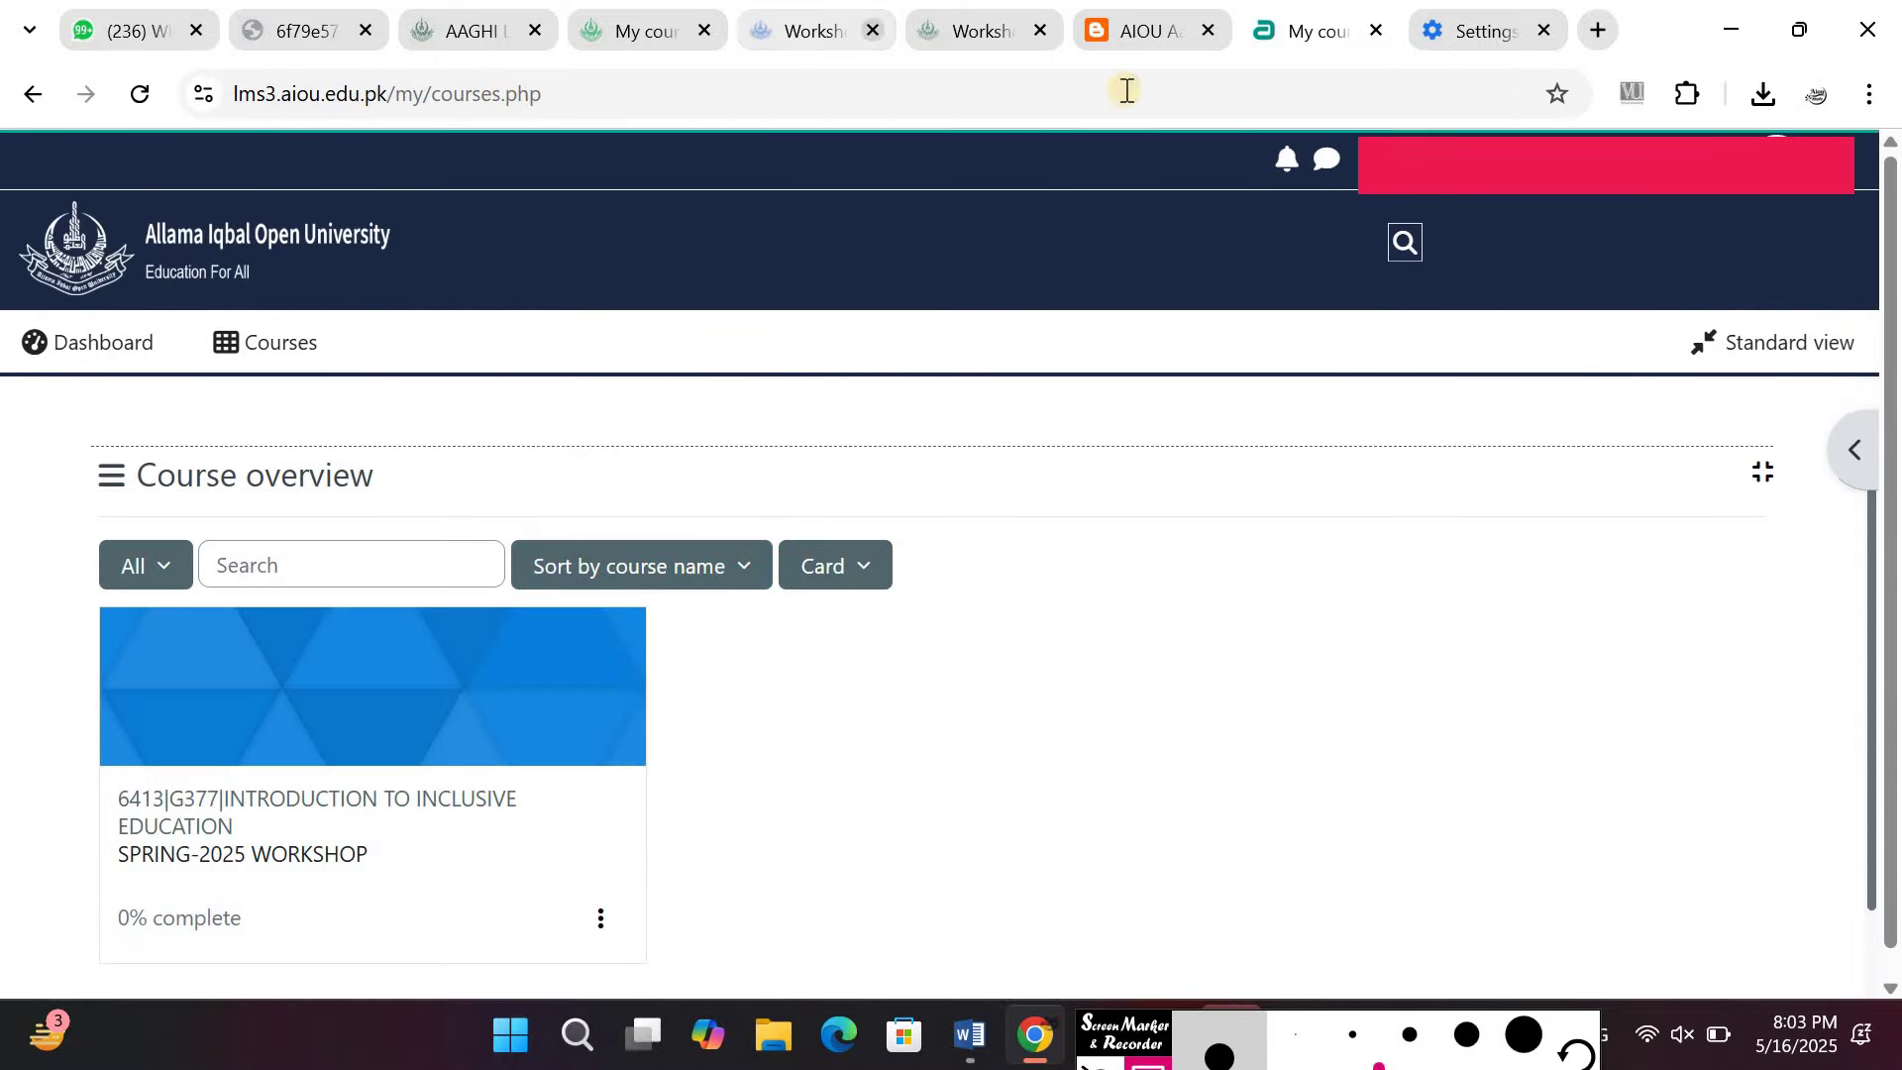
click(1130, 30)
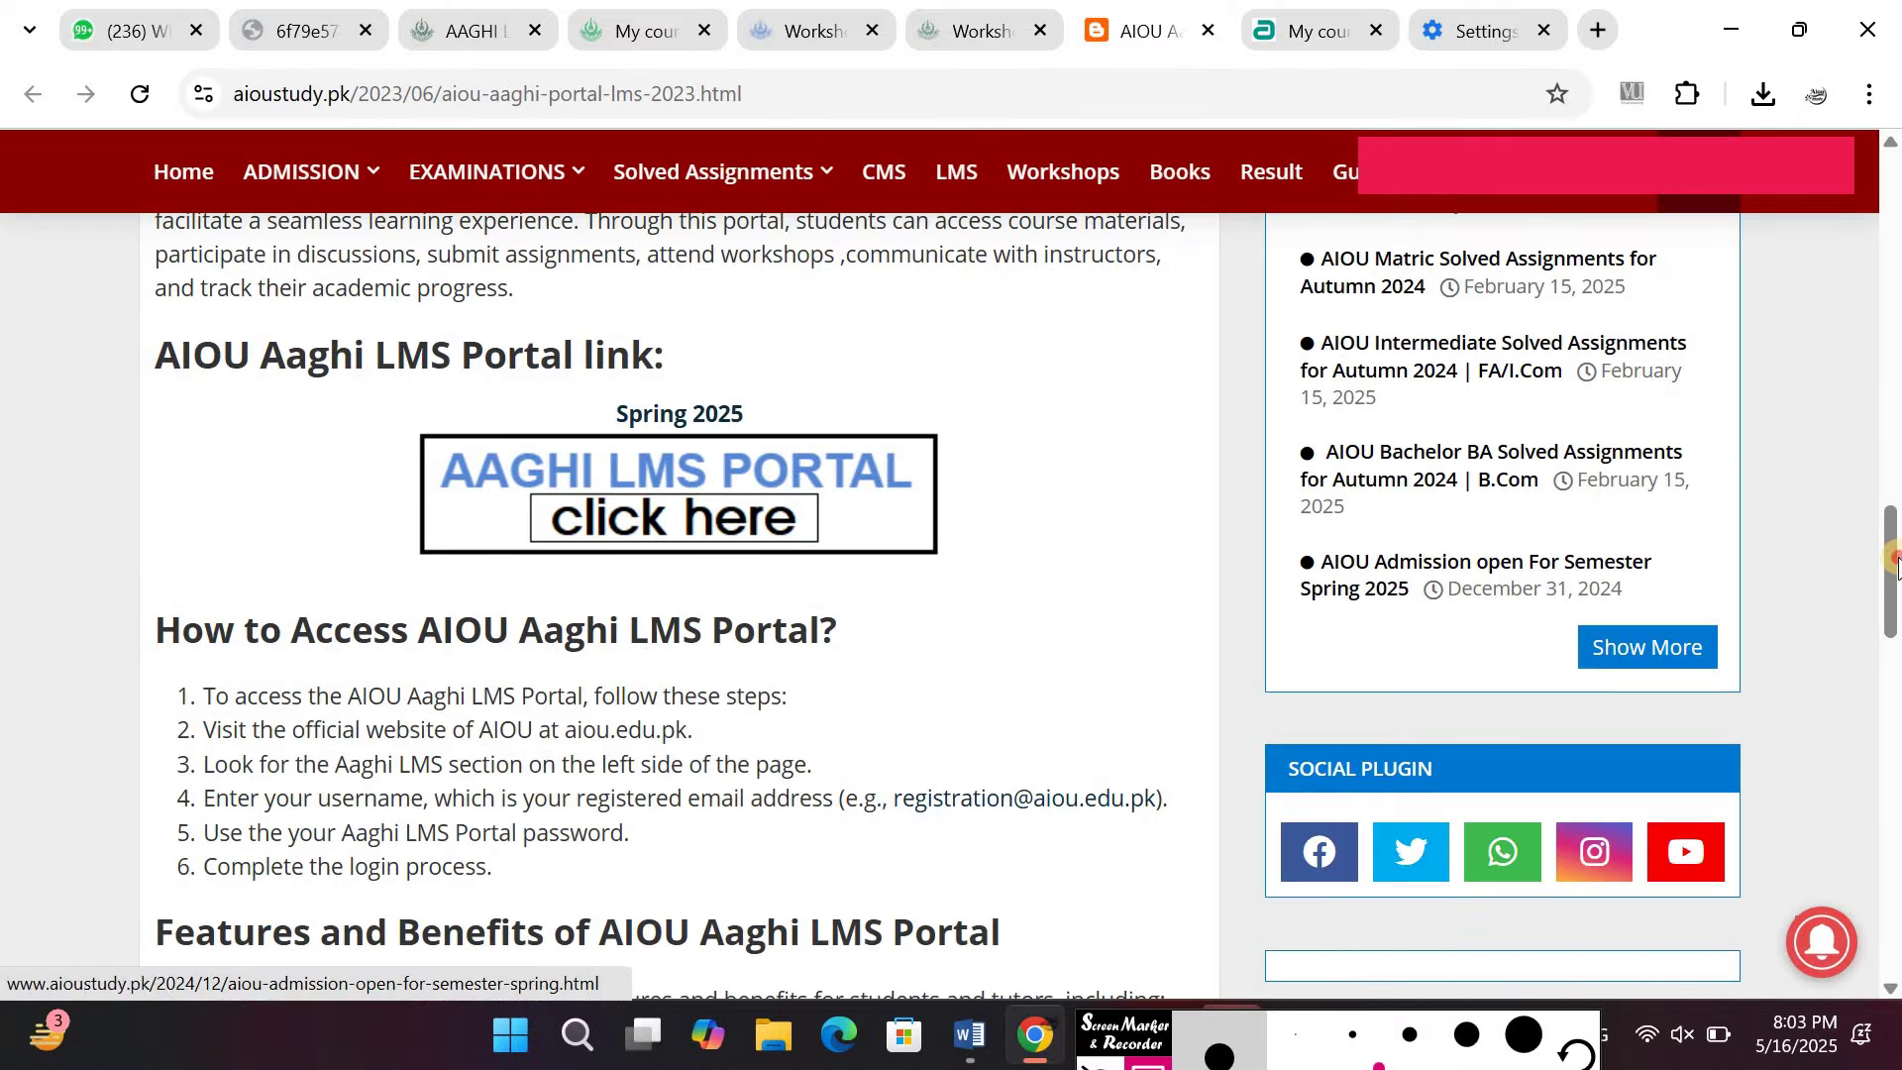
drag(1893, 573, 1897, 458)
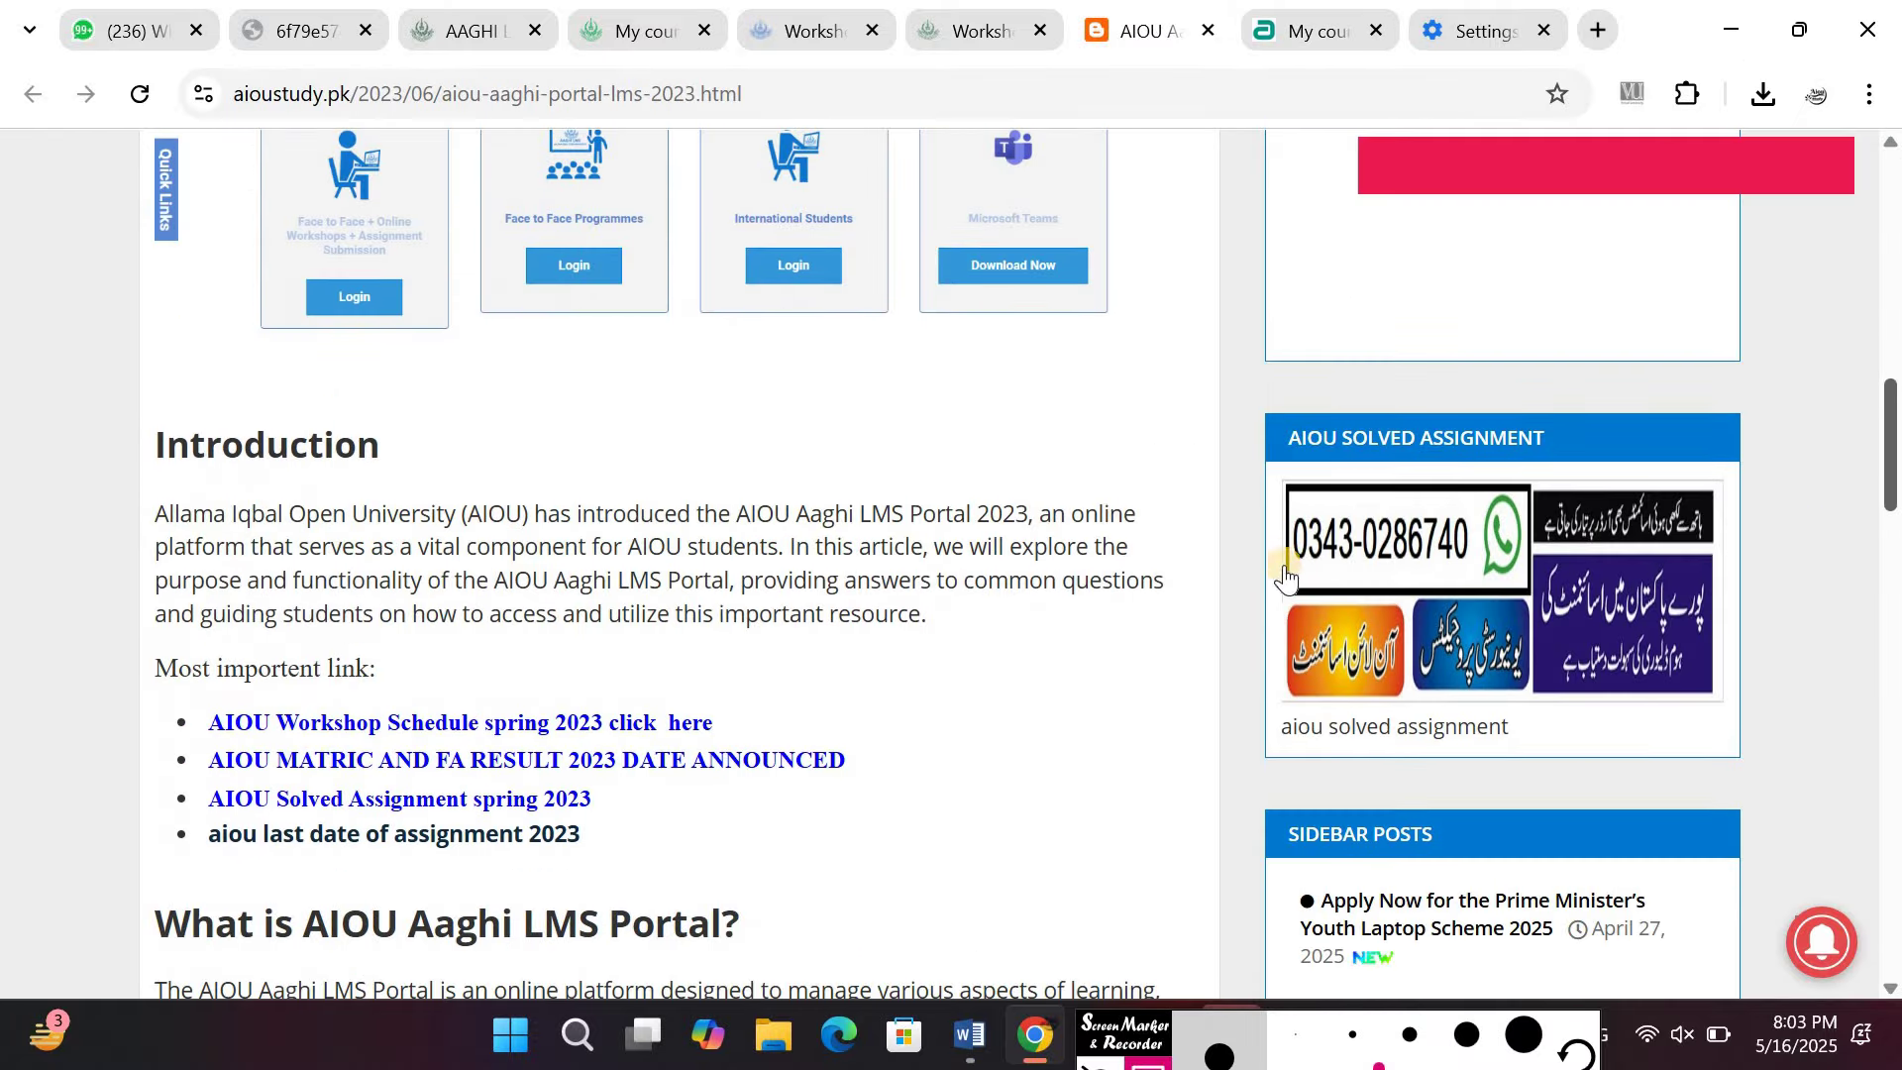